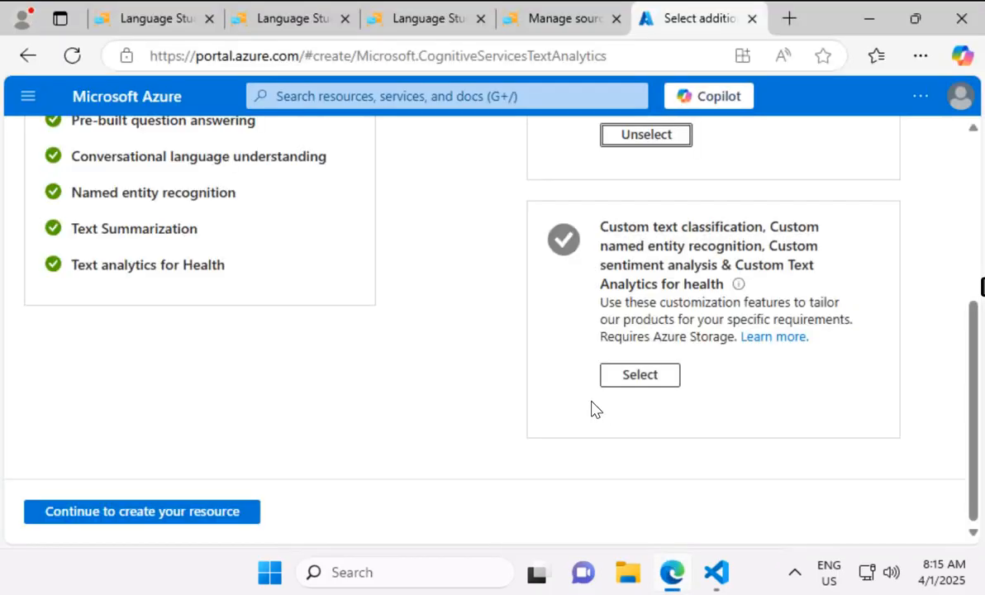
# - Return to the Azure portal home, search for Language service, and start creating the Marketplace Language service resource
pyautogui.moveTo(973, 307); pyautogui.dragTo(978, 92)
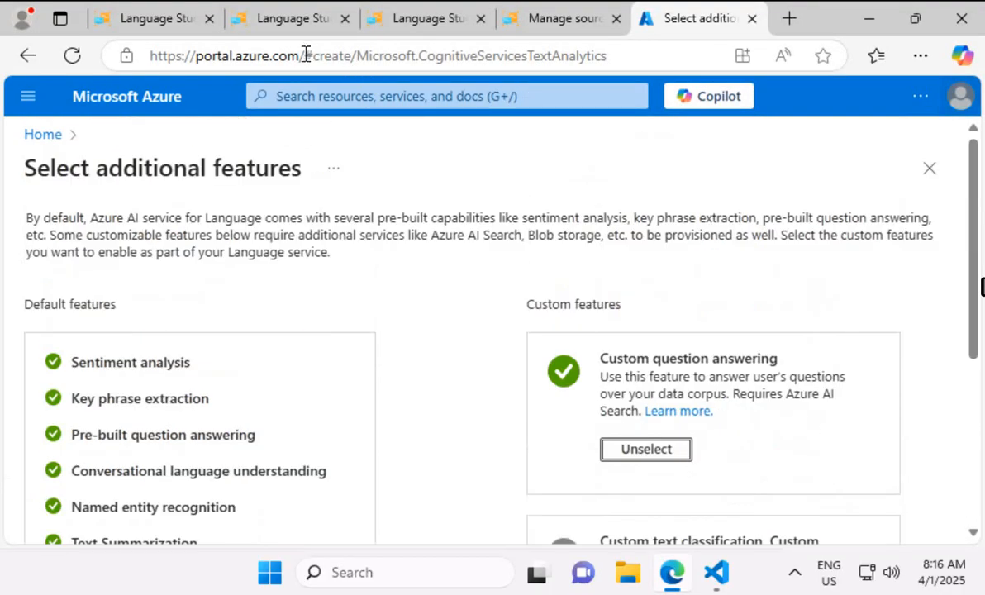
pyautogui.click(306, 55)
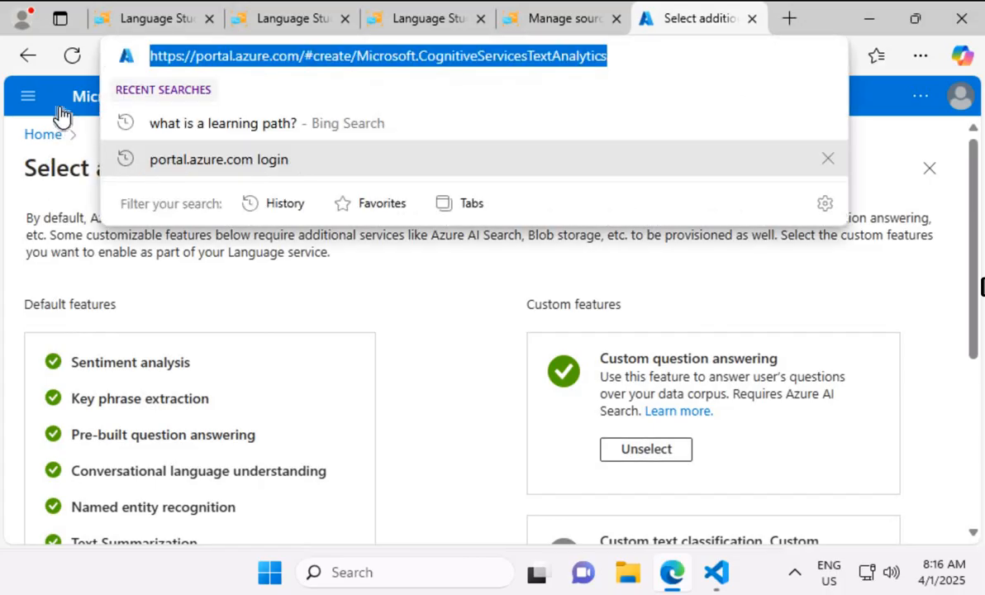
pyautogui.click(107, 101)
pyautogui.click(404, 98)
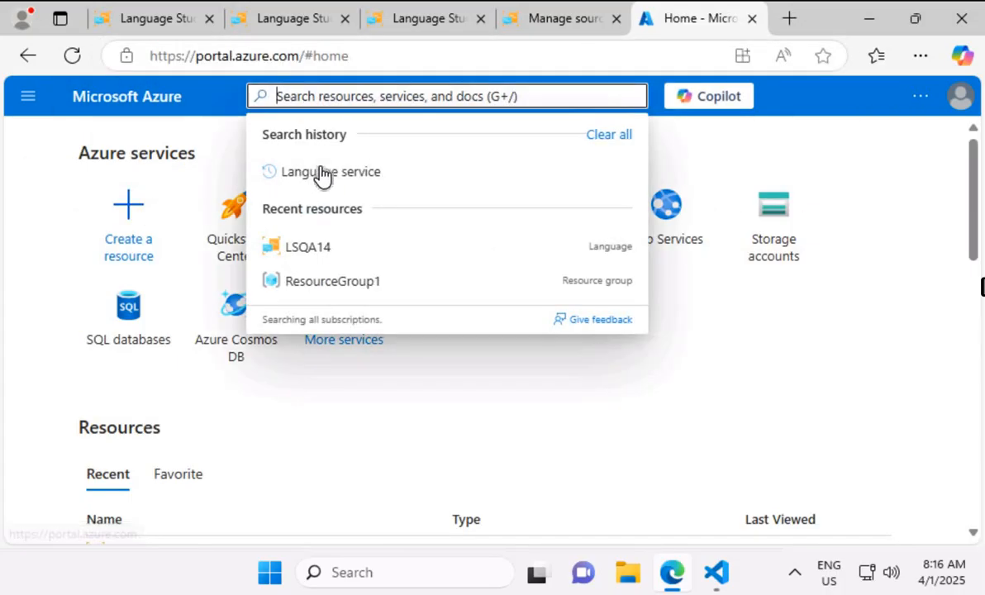
pyautogui.click(320, 171)
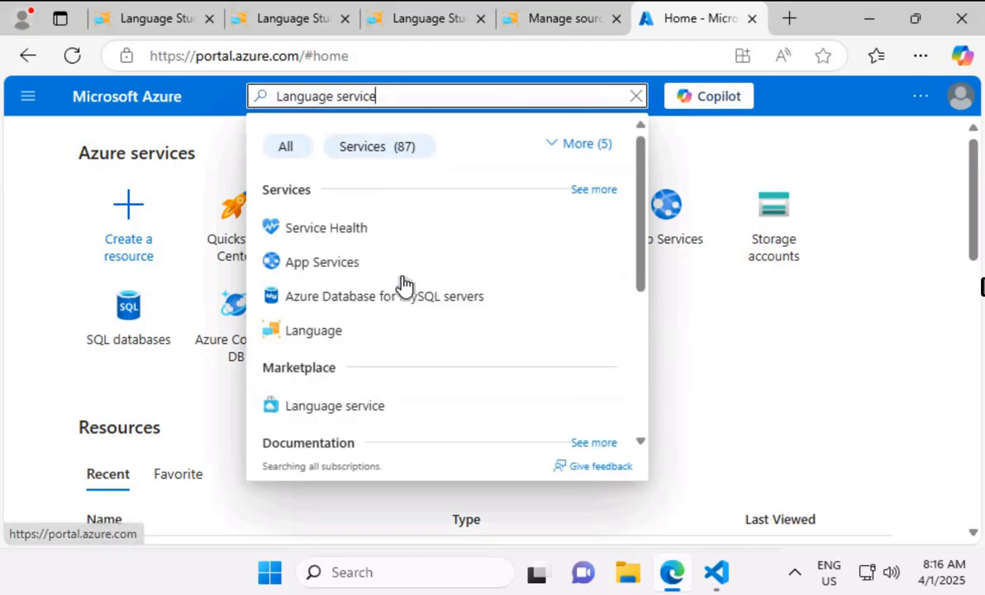
pyautogui.click(339, 406)
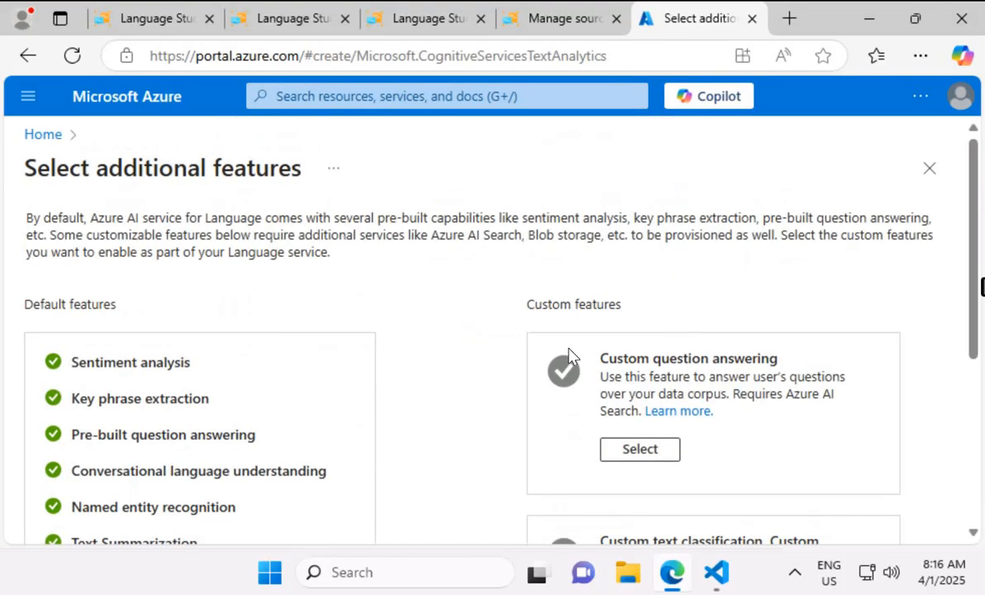
# - Select the Custom question answering feature for the new Language service resource
pyautogui.scroll(-4, 515, 415)
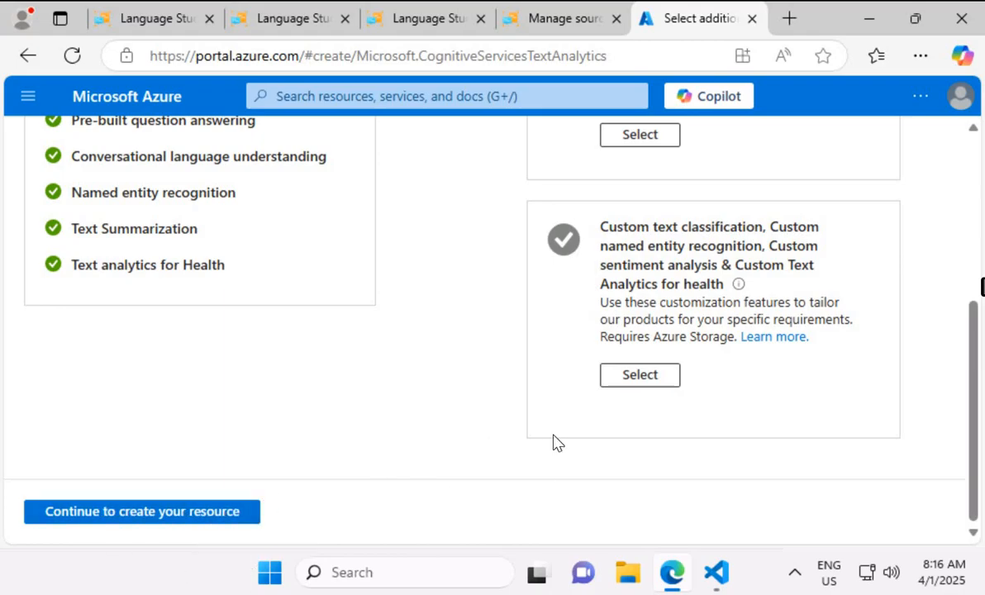
pyautogui.scroll(4, 594, 401)
pyautogui.click(638, 451)
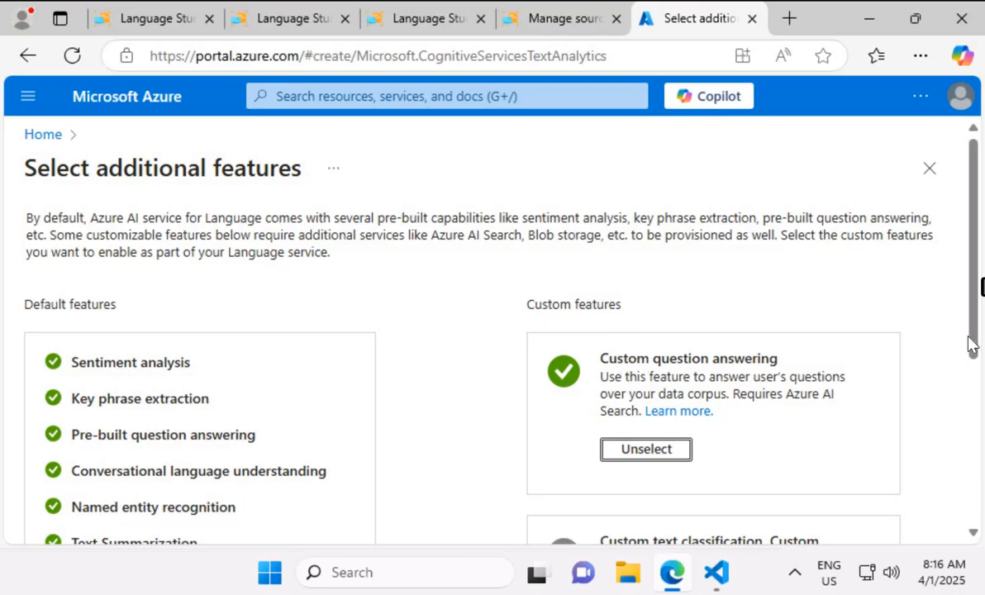
pyautogui.scroll(-4, 133, 521)
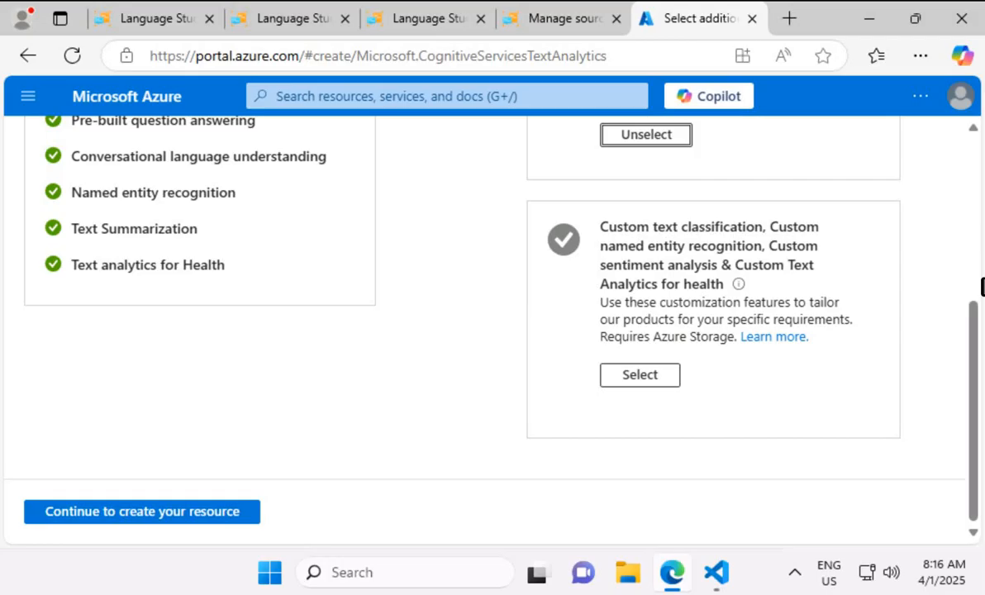
pyautogui.rightClick(981, 188)
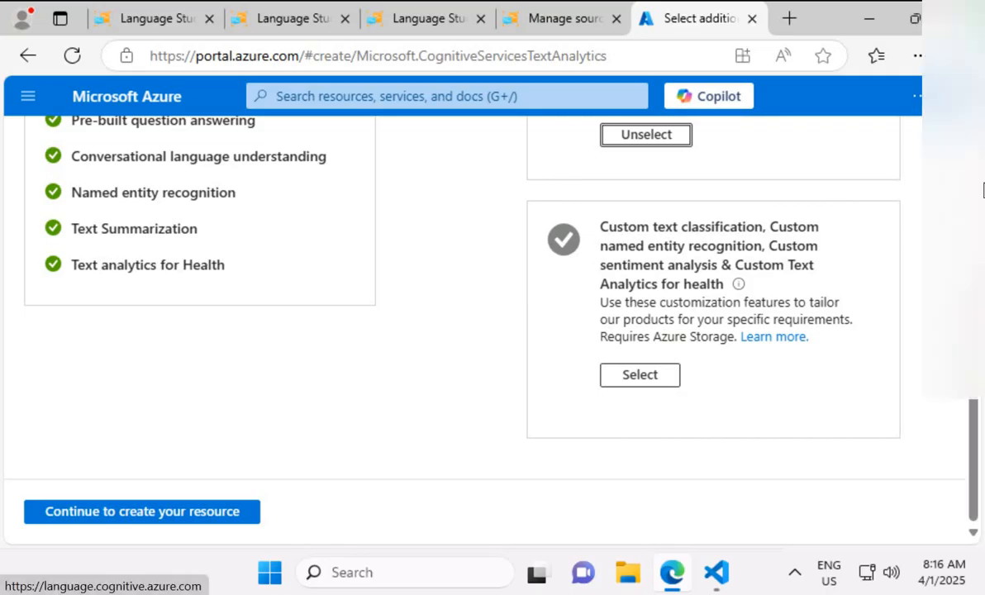
pyautogui.click(978, 179)
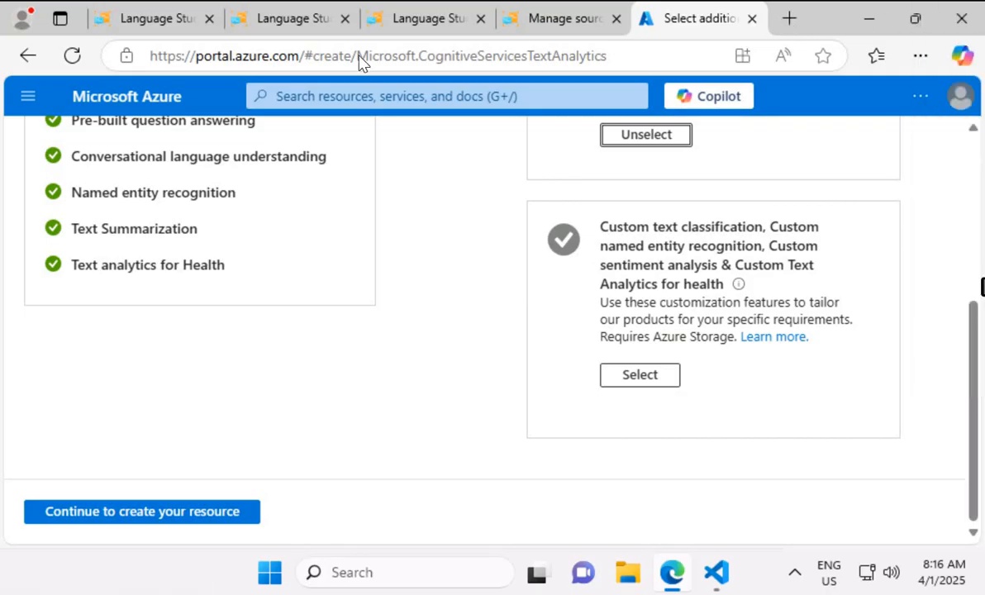
pyautogui.click(788, 19)
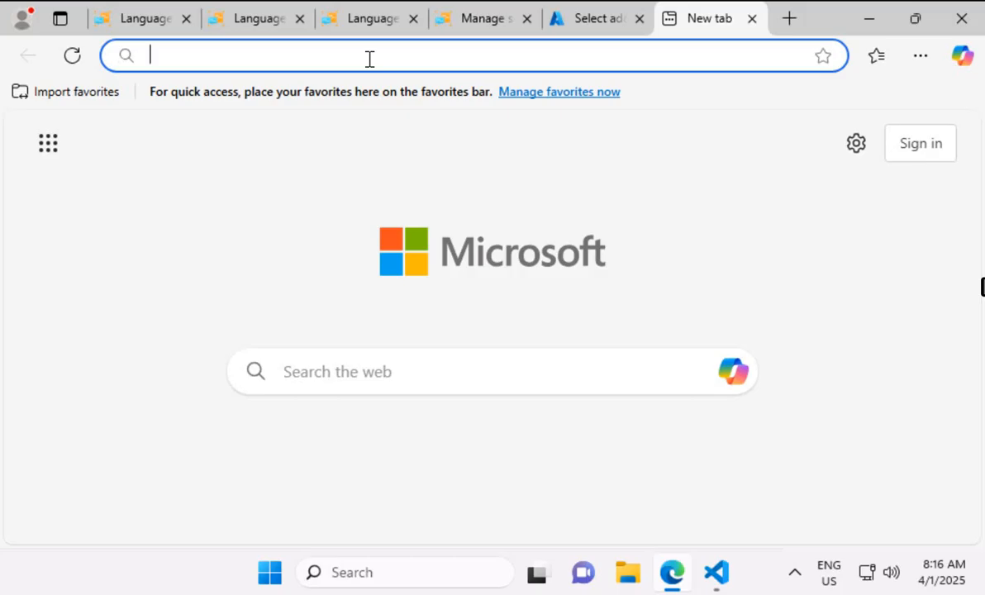
pyautogui.write('https://language.cognitive.azure.com/')
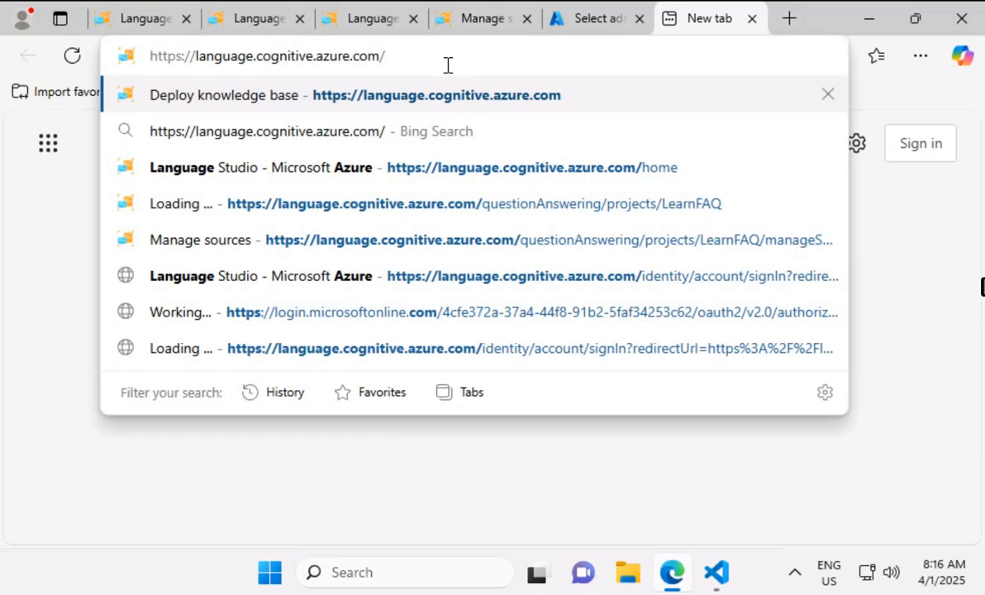
pyautogui.press('Return')
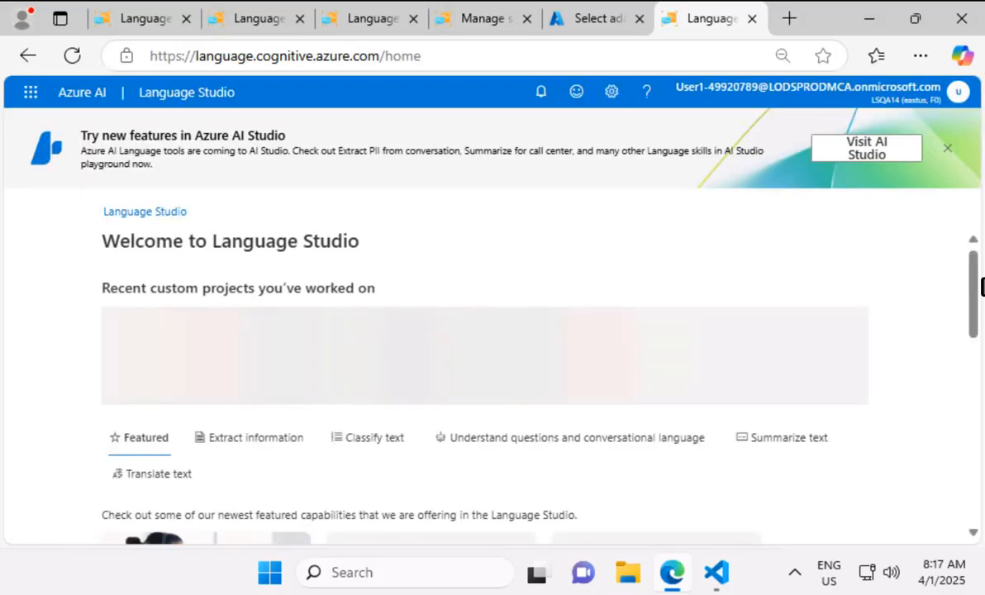
pyautogui.click(946, 148)
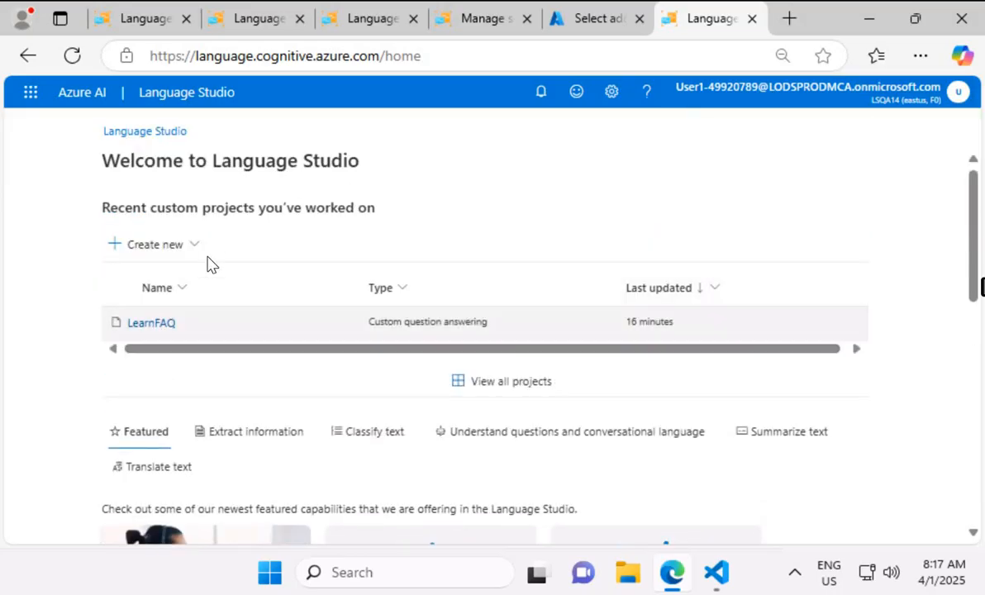
pyautogui.click(193, 251)
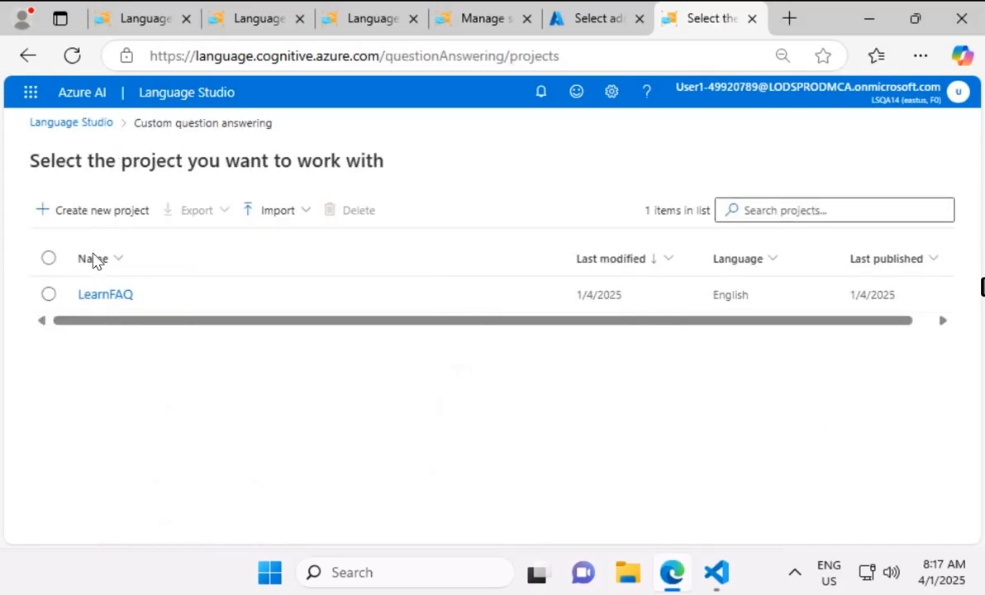
pyautogui.click(102, 211)
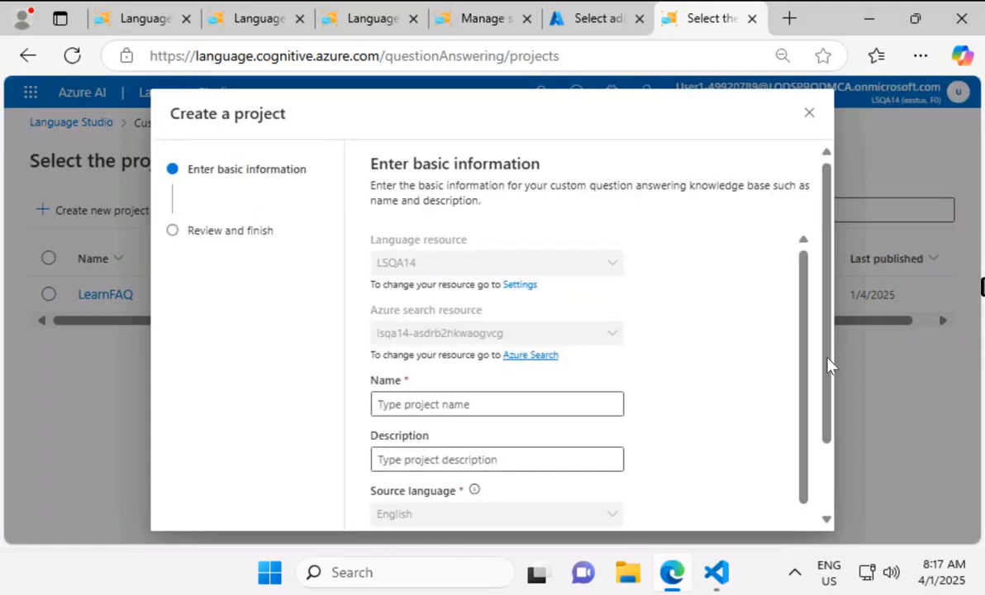
pyautogui.scroll(-3, 818, 384)
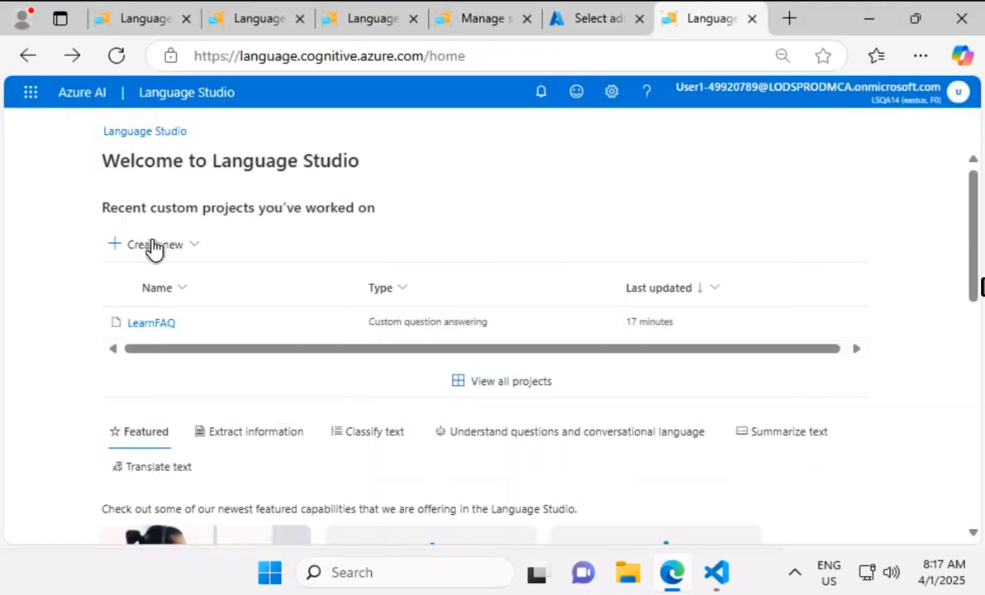
# - Start a new Custom question answering project named tet111 with the description "FAQ for Microsoft Learn"
pyautogui.click(150, 245)
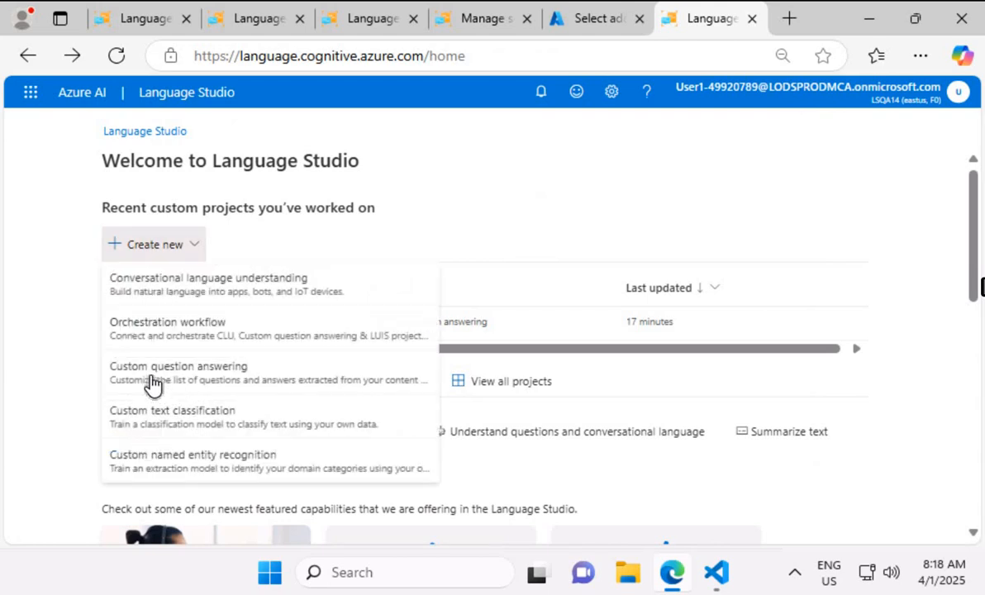
pyautogui.click(151, 372)
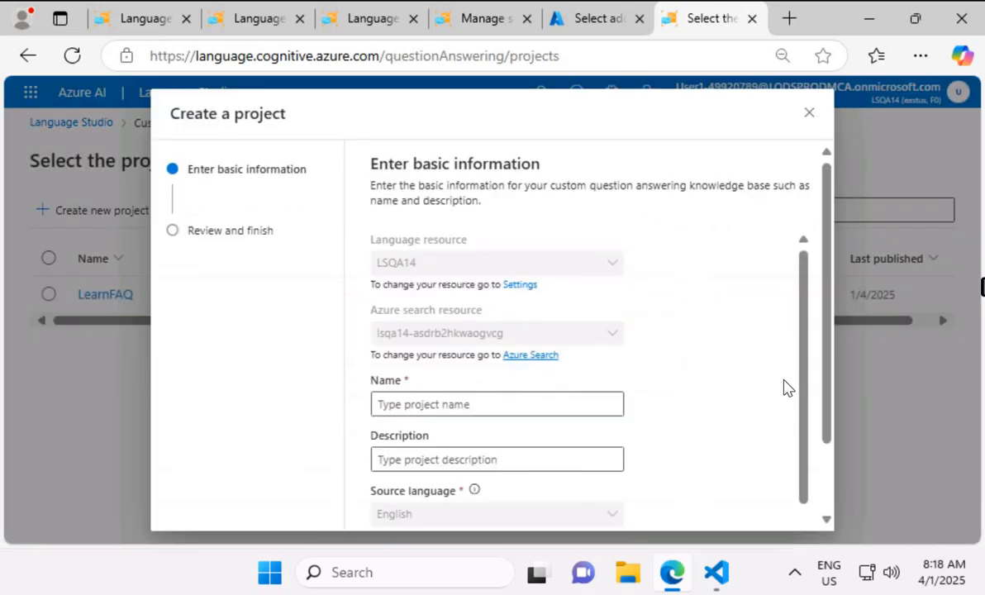
pyautogui.scroll(-1, 487, 363)
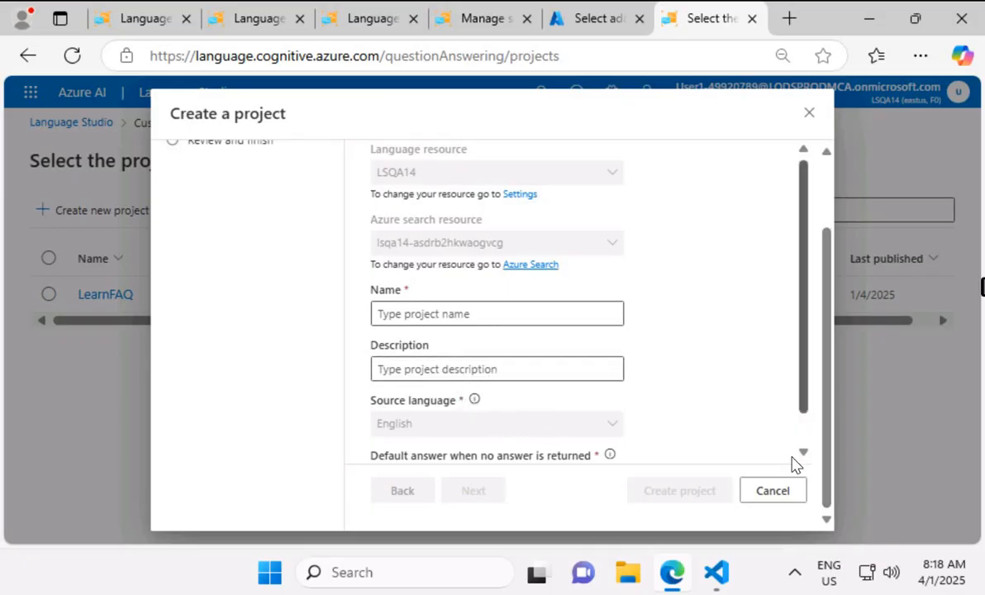
pyautogui.scroll(-1, 546, 450)
pyautogui.click(500, 274)
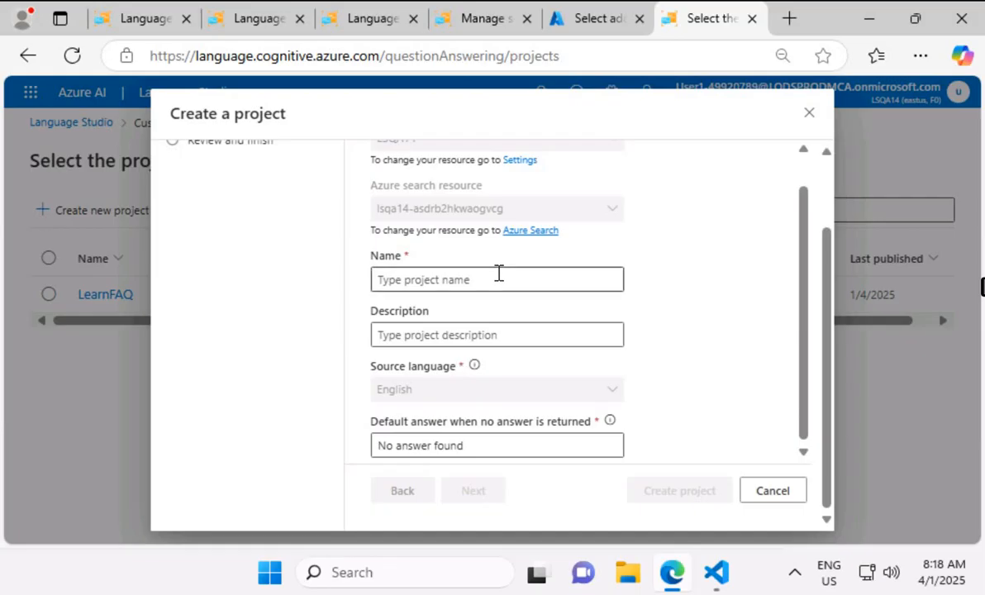
pyautogui.write('tet111')
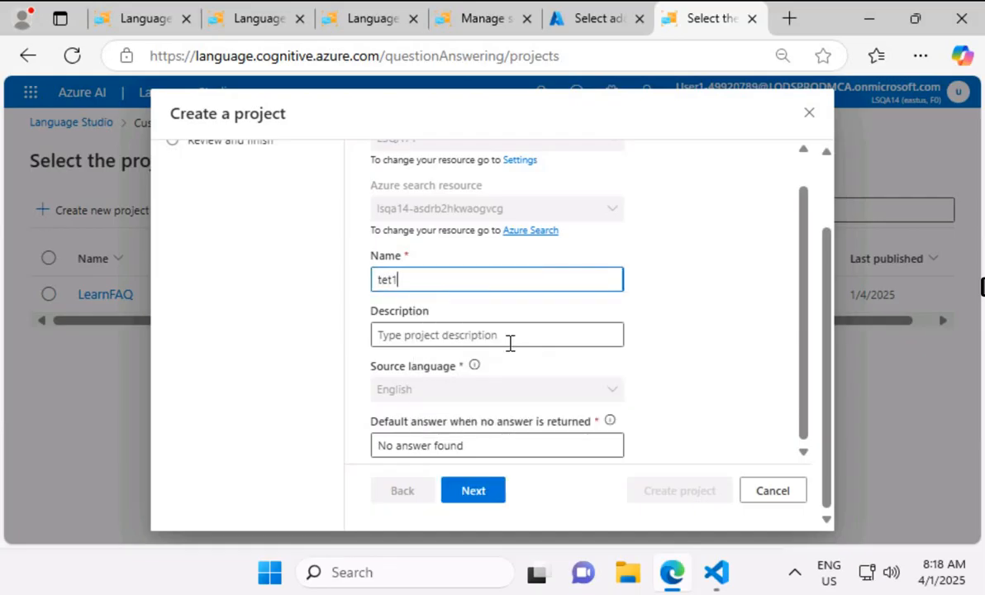
pyautogui.click(508, 337)
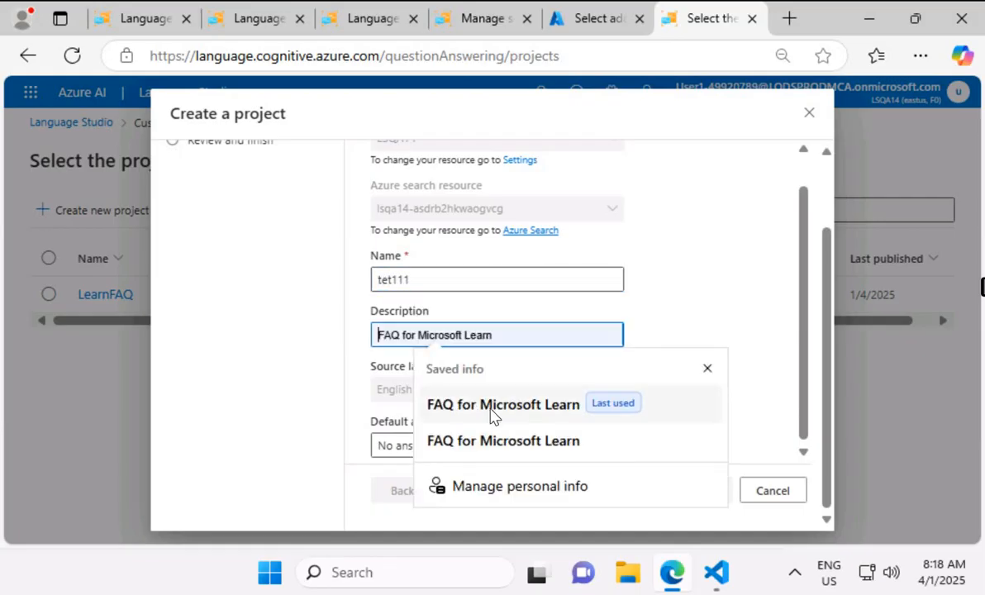
pyautogui.click(436, 405)
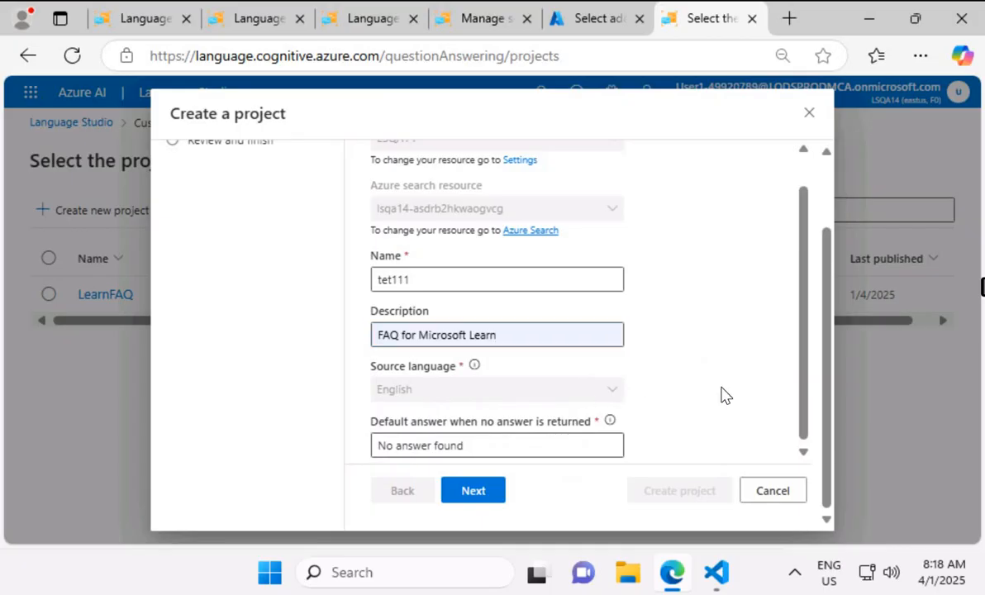
# - Set the default answer to "Sorry, I don't understand the question" and cancel the project creation
pyautogui.scroll(1, 521, 412)
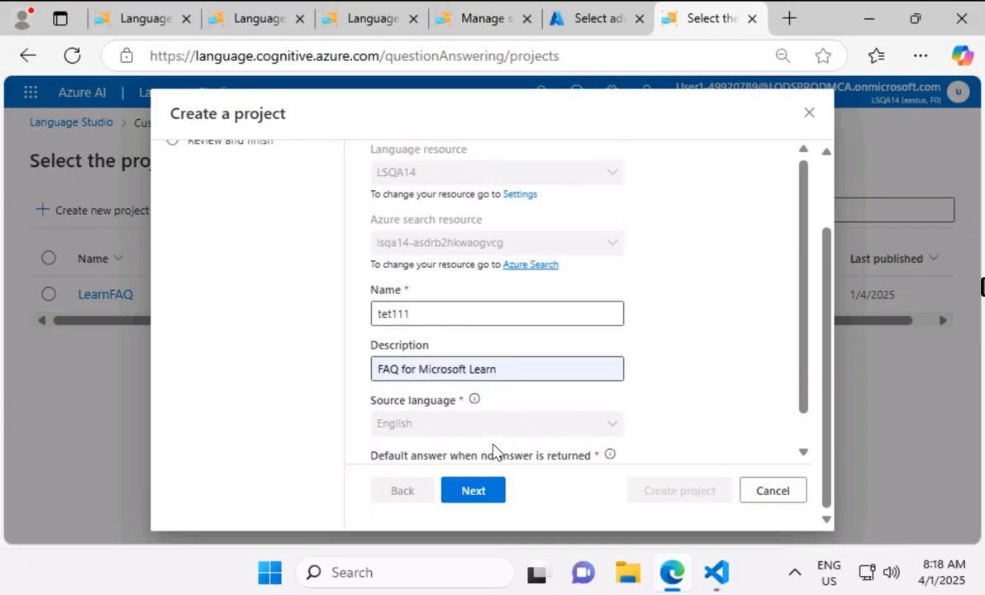
pyautogui.scroll(-1, 493, 450)
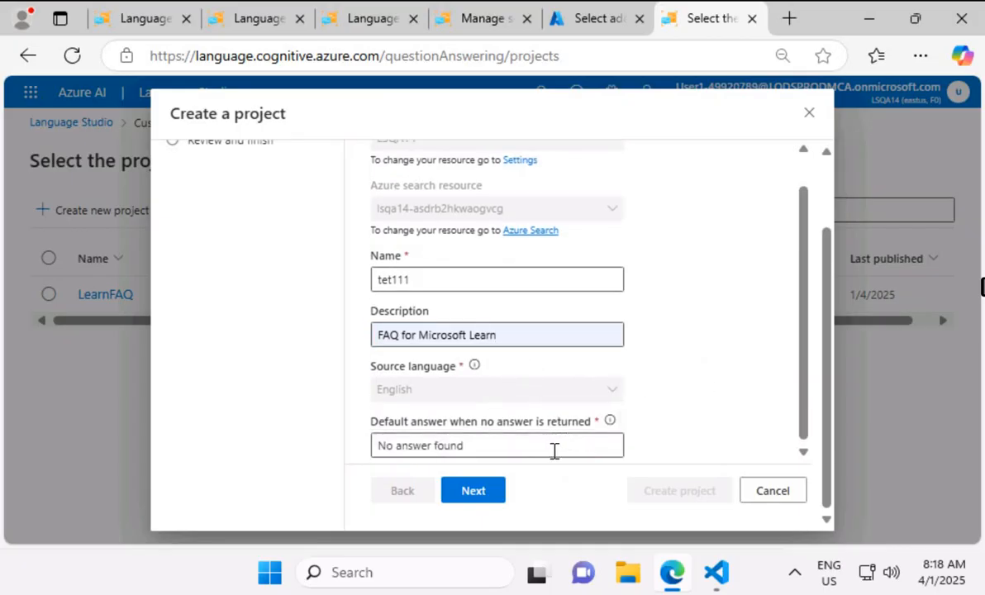
pyautogui.click(397, 446)
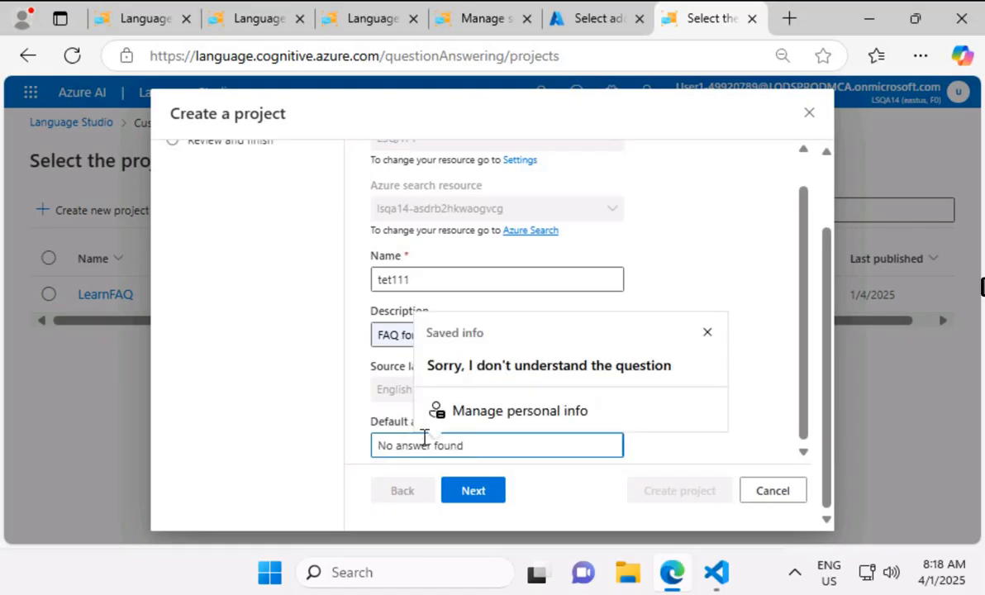
pyautogui.click(505, 364)
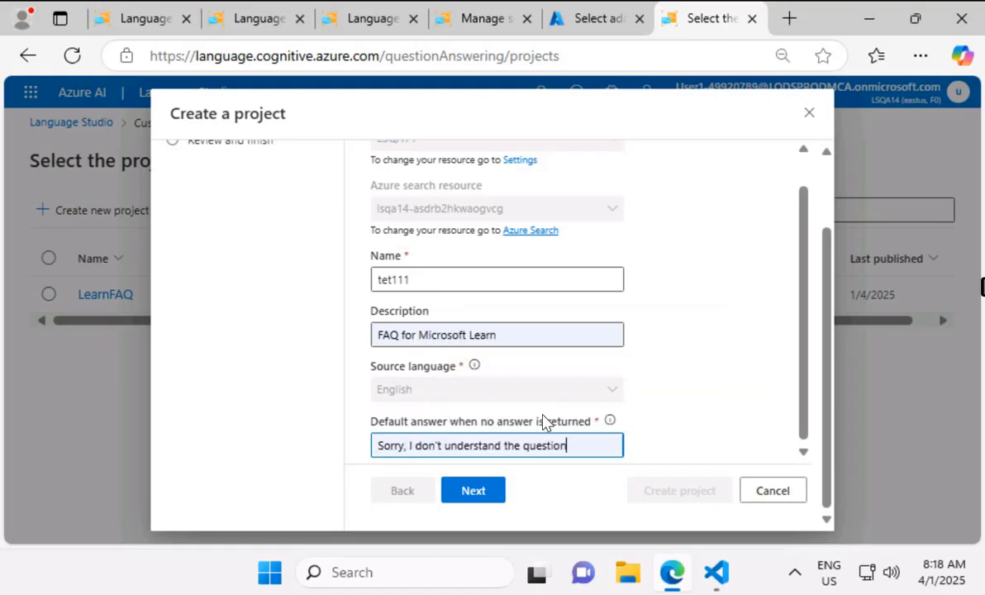
pyautogui.moveTo(610, 421)
pyautogui.click(778, 497)
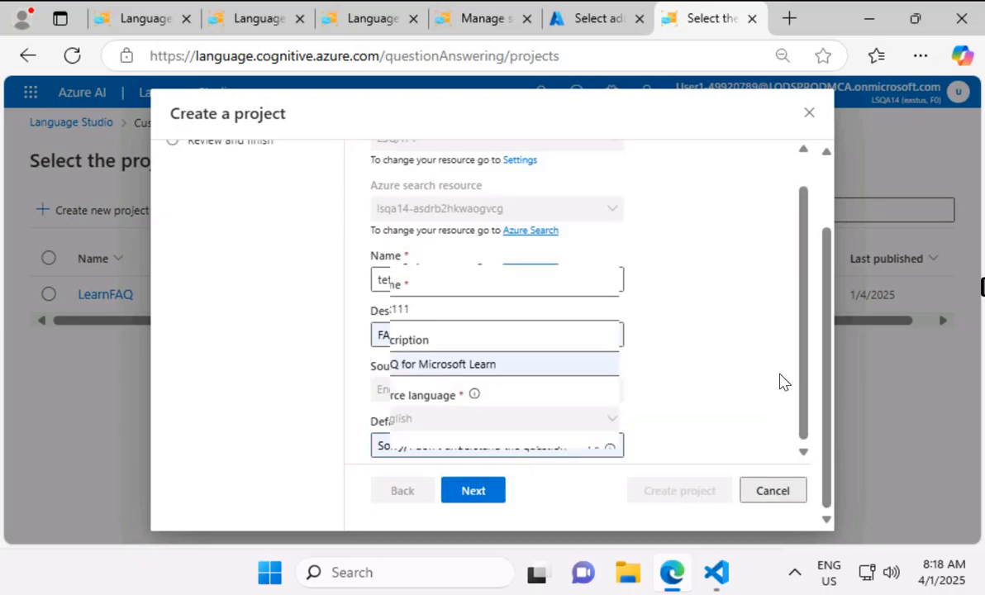
# - Open the LearnFAQ project's sources and begin adding a URL source with a new blank URL entry
pyautogui.click(104, 297)
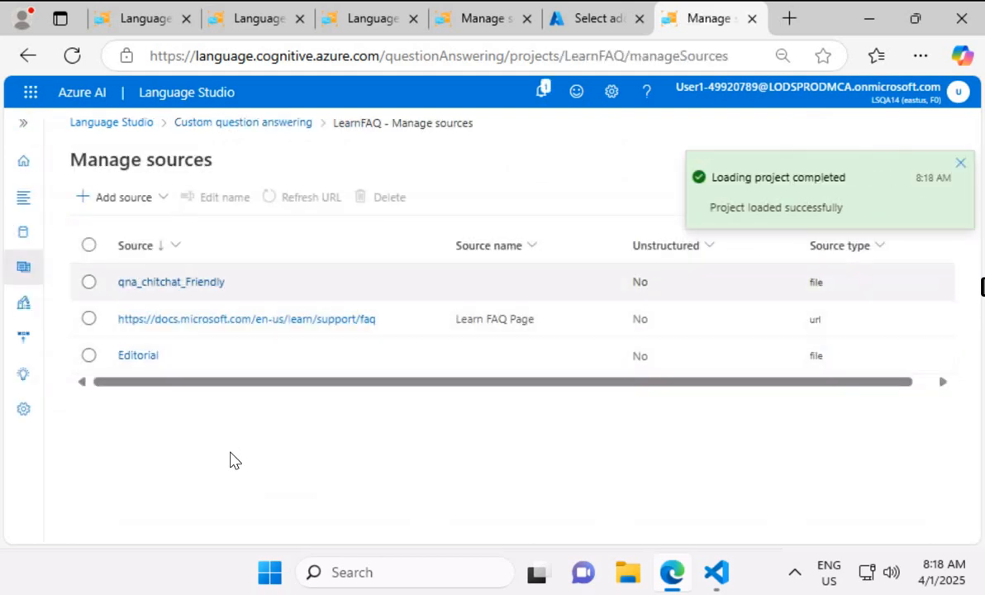
pyautogui.click(142, 207)
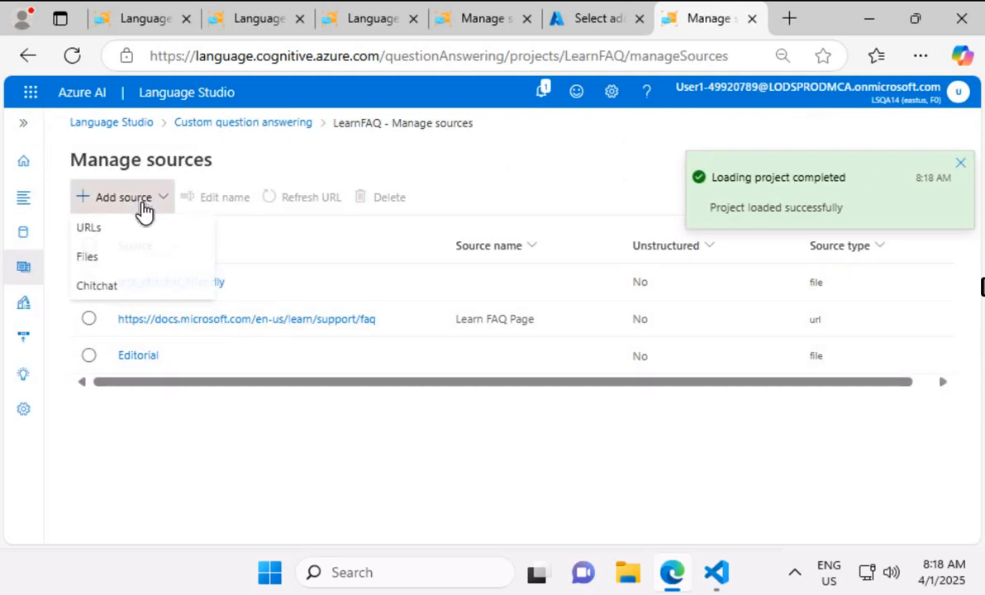
pyautogui.click(92, 230)
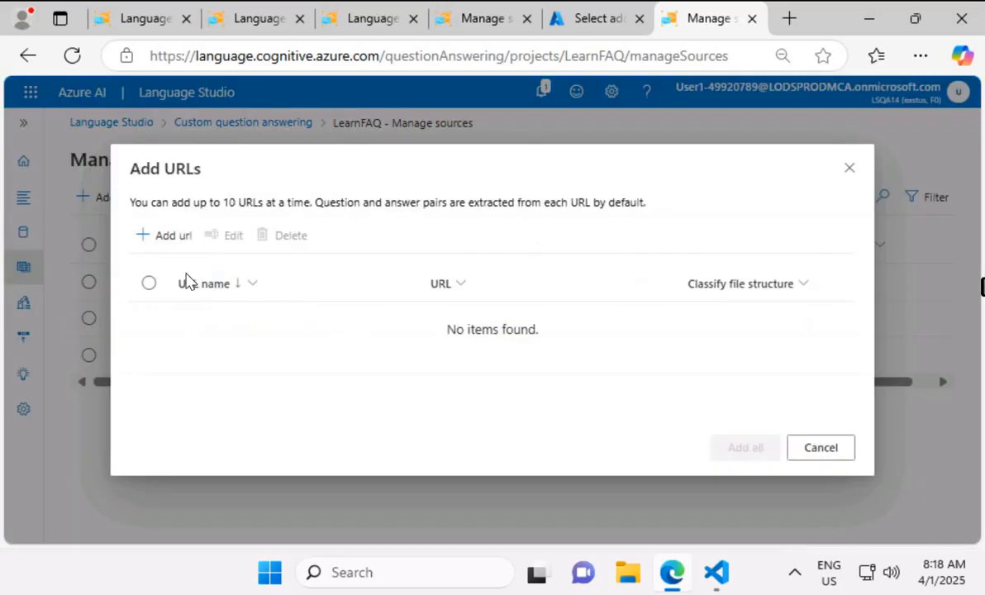
pyautogui.click(165, 240)
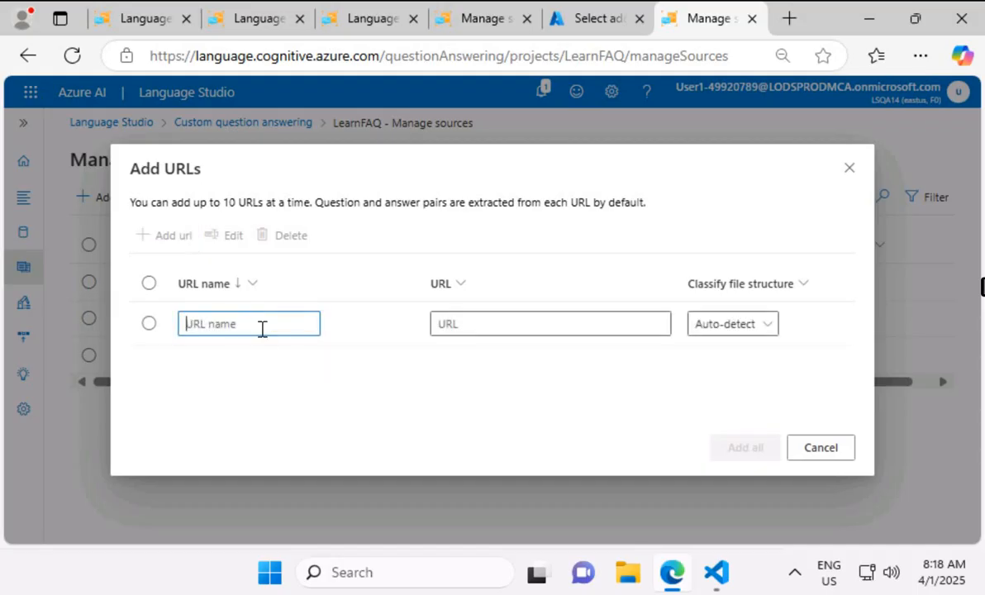
pyautogui.click(567, 332)
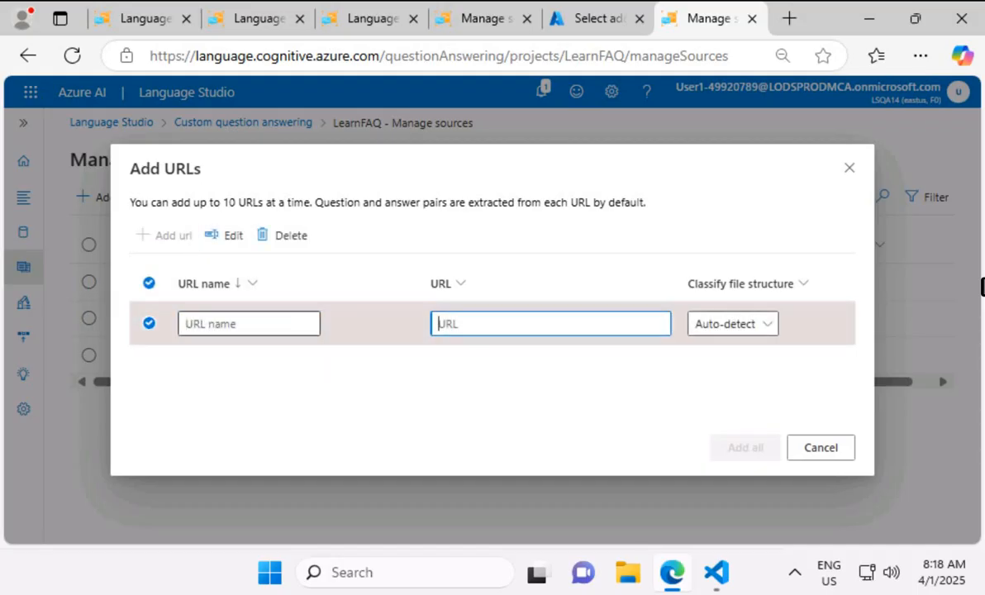
pyautogui.click(273, 323)
pyautogui.write('FAQ for Microsoft Learn')
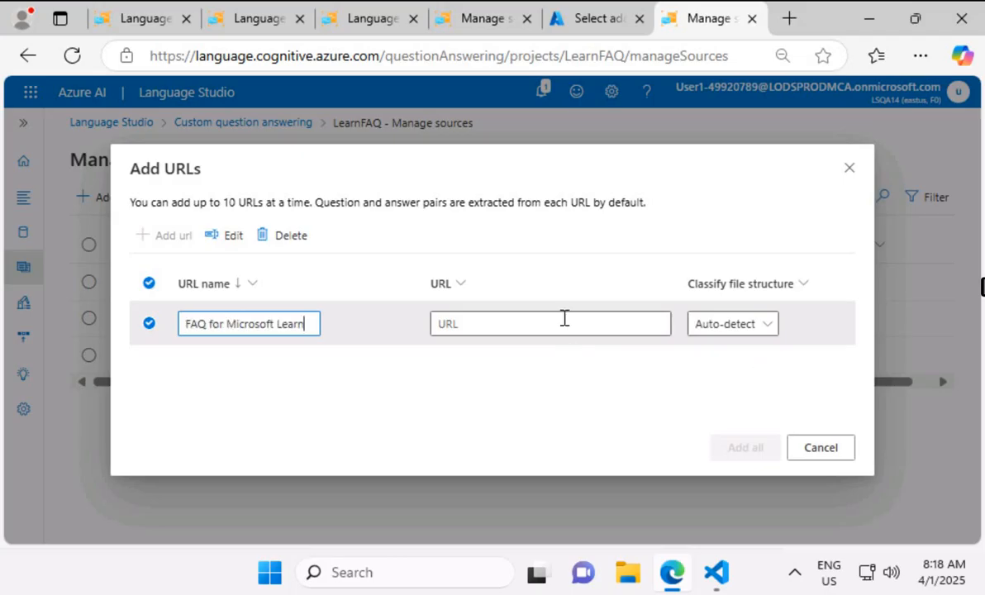
pyautogui.click(552, 324)
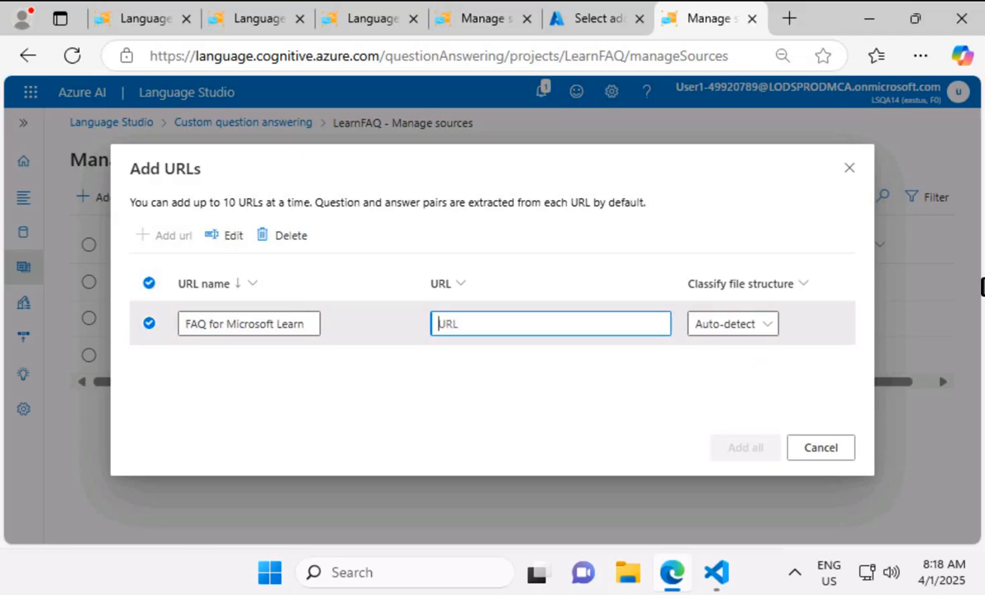
pyautogui.write('https://docs.microsoft.com/en-us/learn/support/faq')
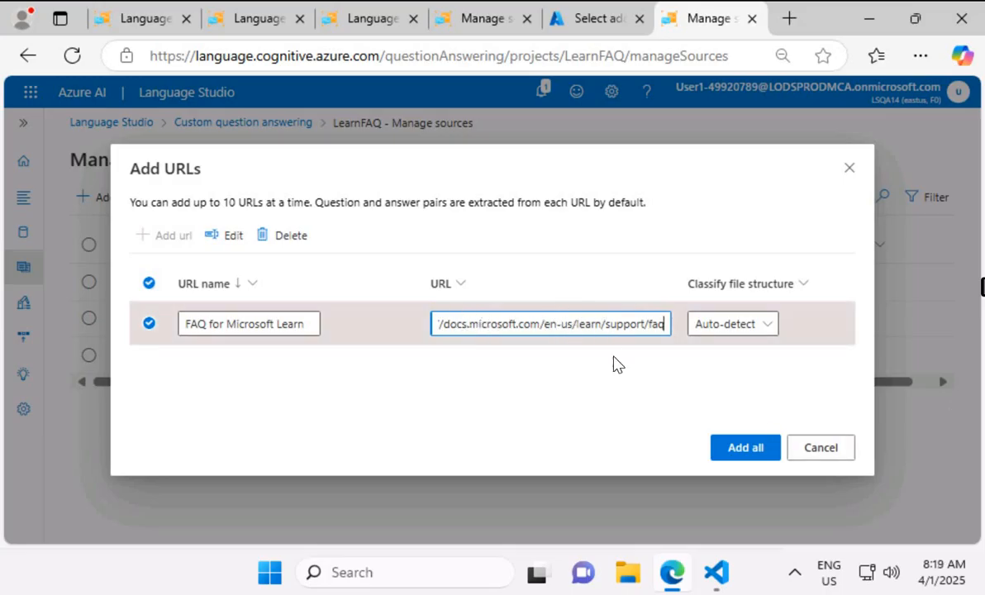
pyautogui.click(826, 451)
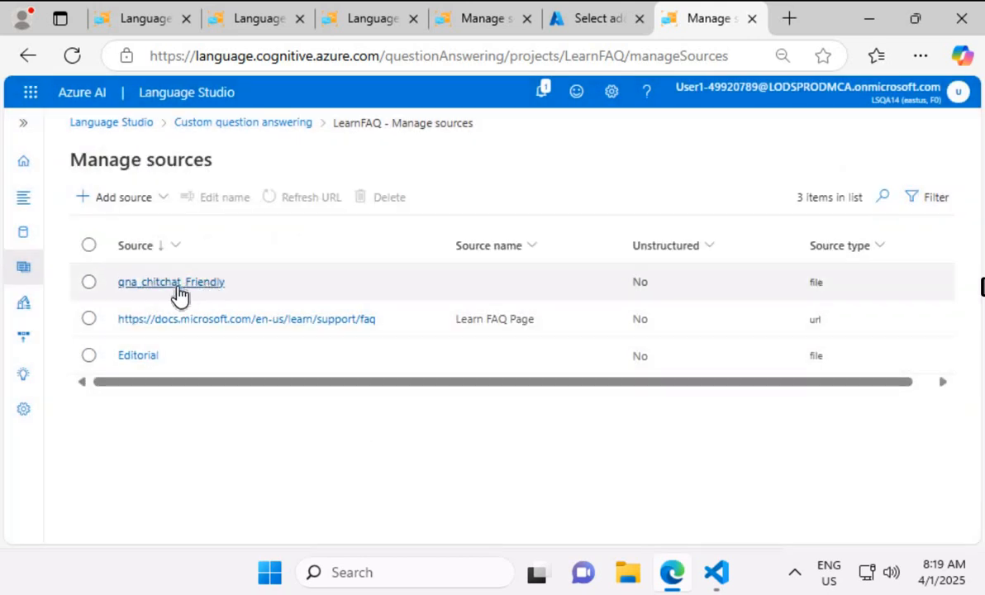
# - Check the source types that can be added and open the question answer pairs of the Learn FAQ Page source
pyautogui.click(143, 202)
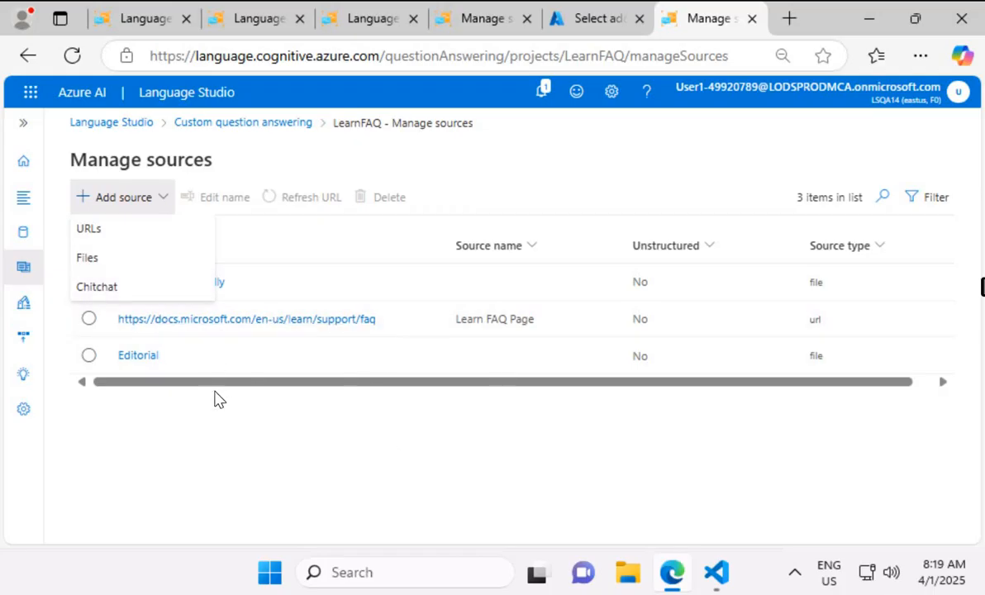
pyautogui.click(166, 289)
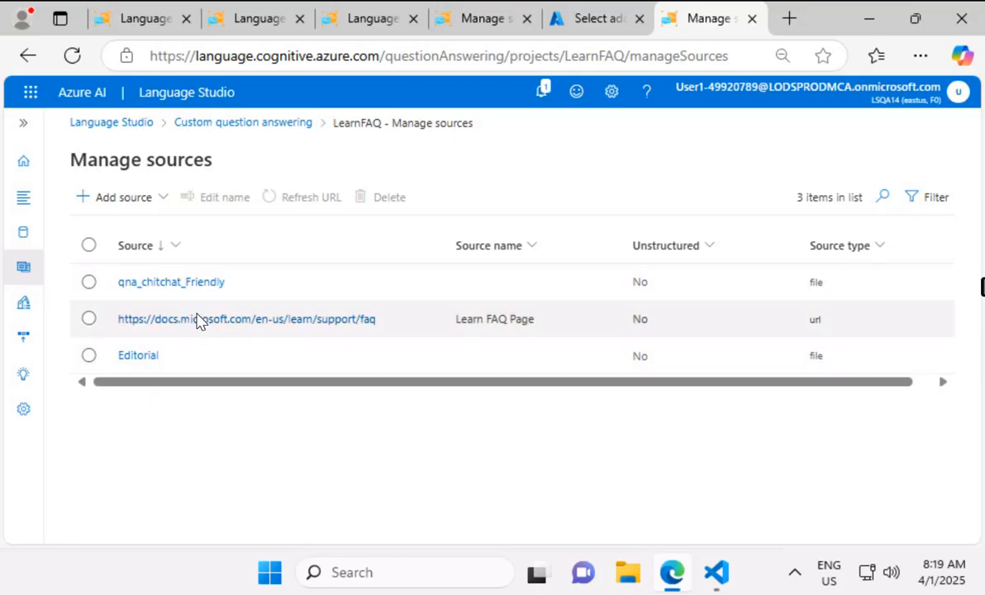
pyautogui.click(196, 320)
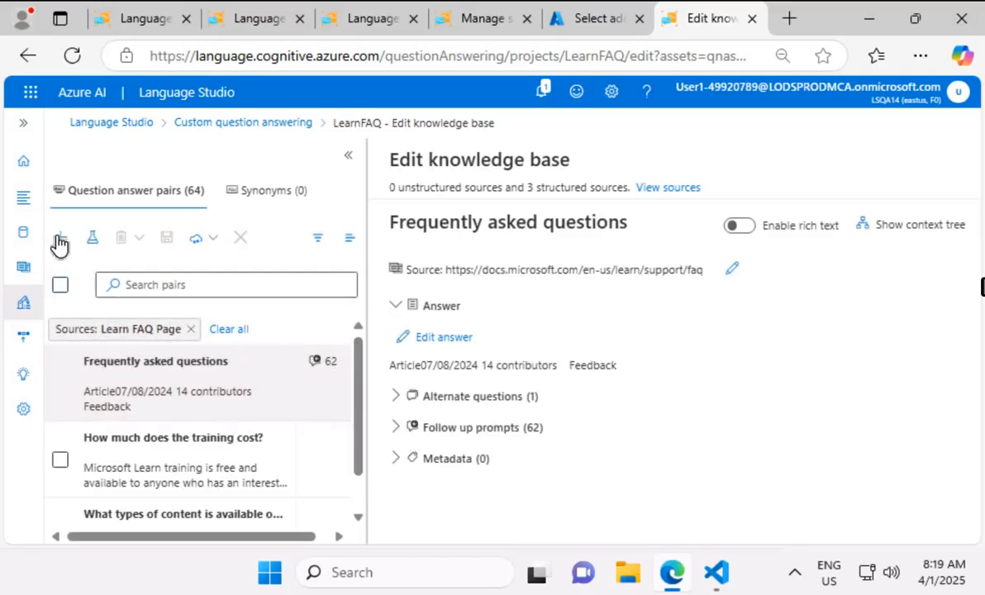
pyautogui.click(60, 242)
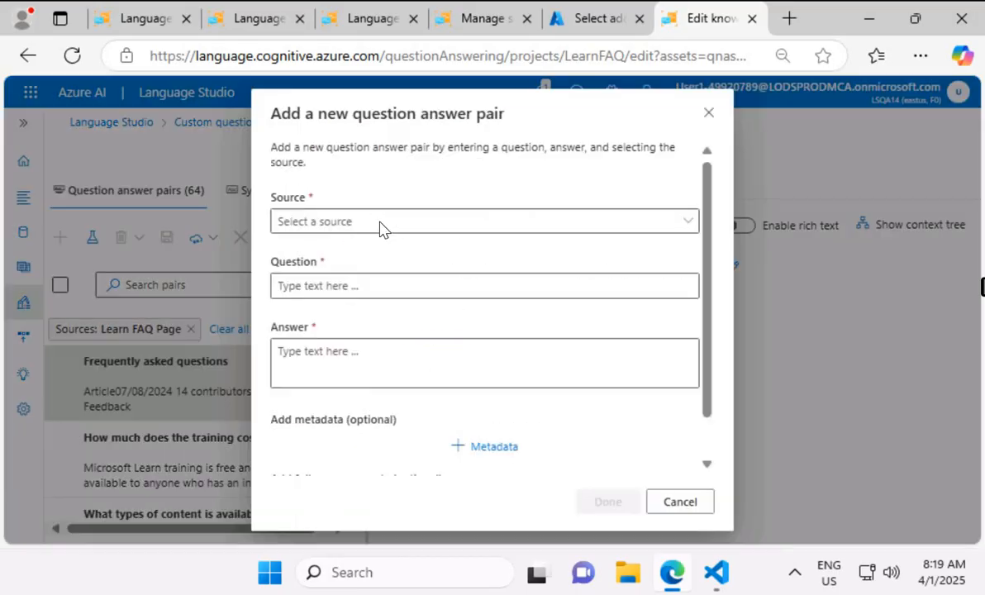
pyautogui.click(382, 225)
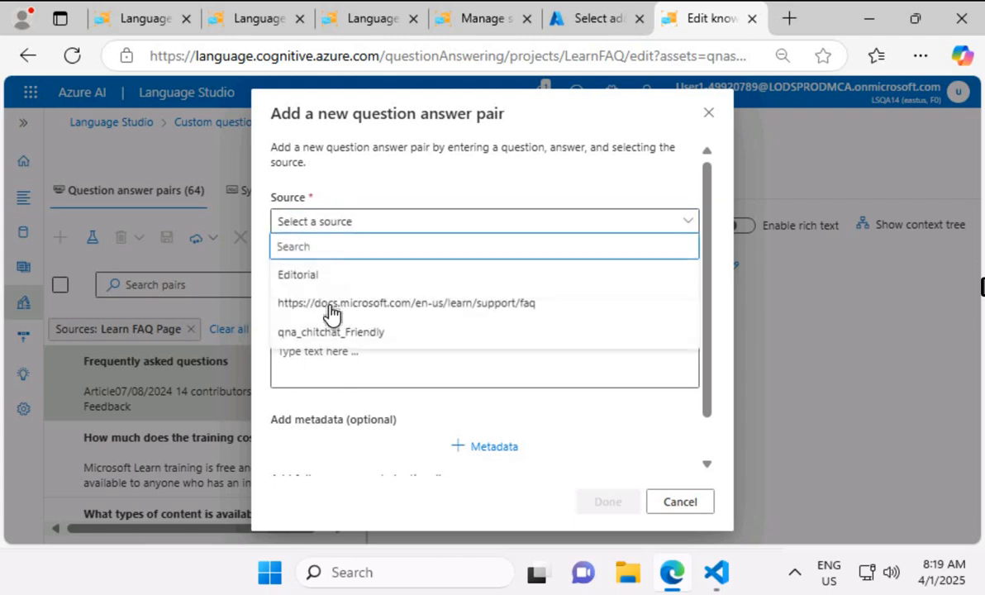
pyautogui.click(322, 304)
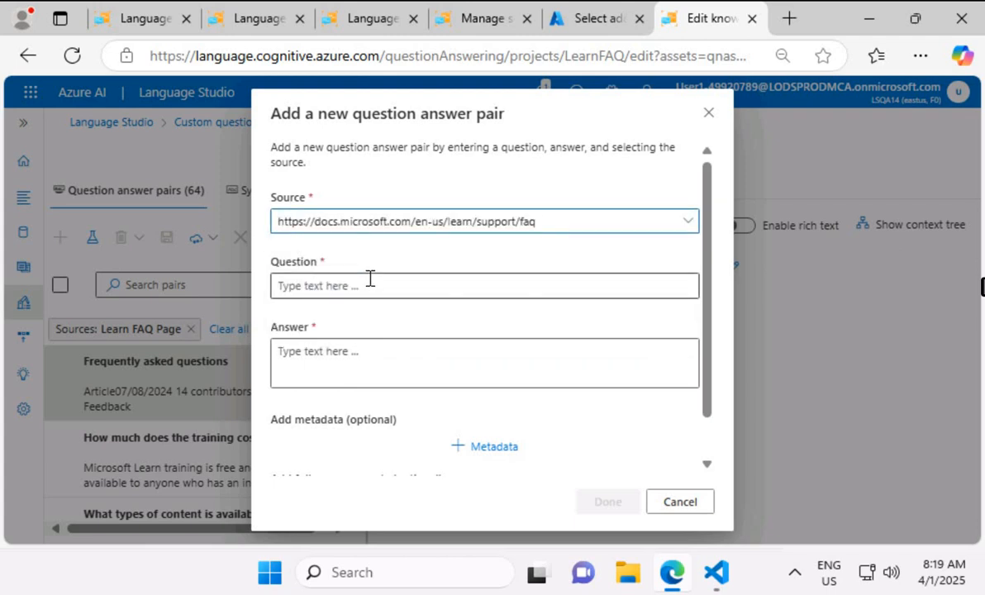
pyautogui.click(368, 281)
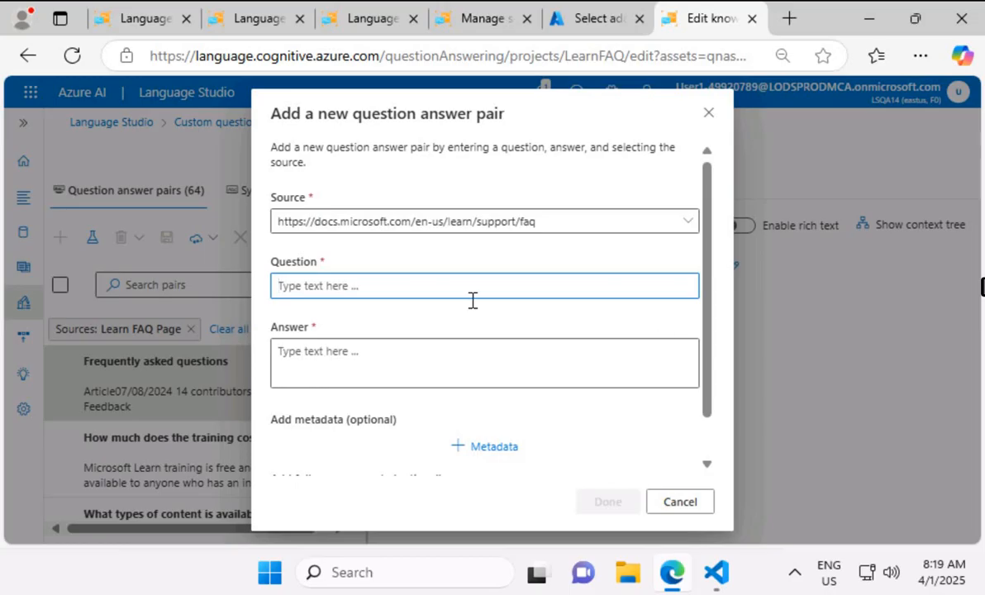
pyautogui.write('What are Microsoft credentials?')
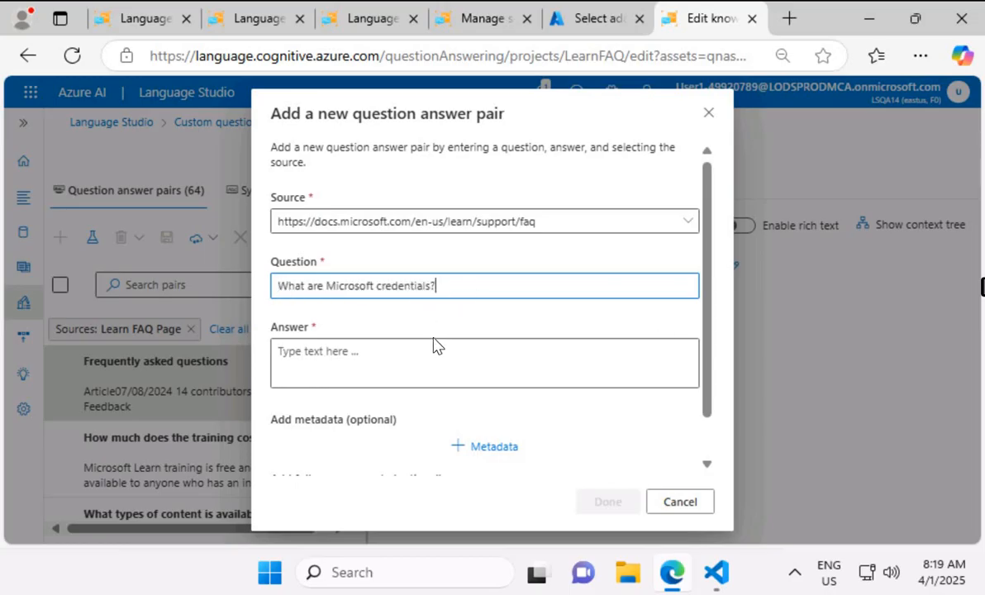
# - Enter the answer "Microsoft credentials enable you to validate and prove your skills with Microsoft technologies." and cancel the new pair
pyautogui.press('Tab')
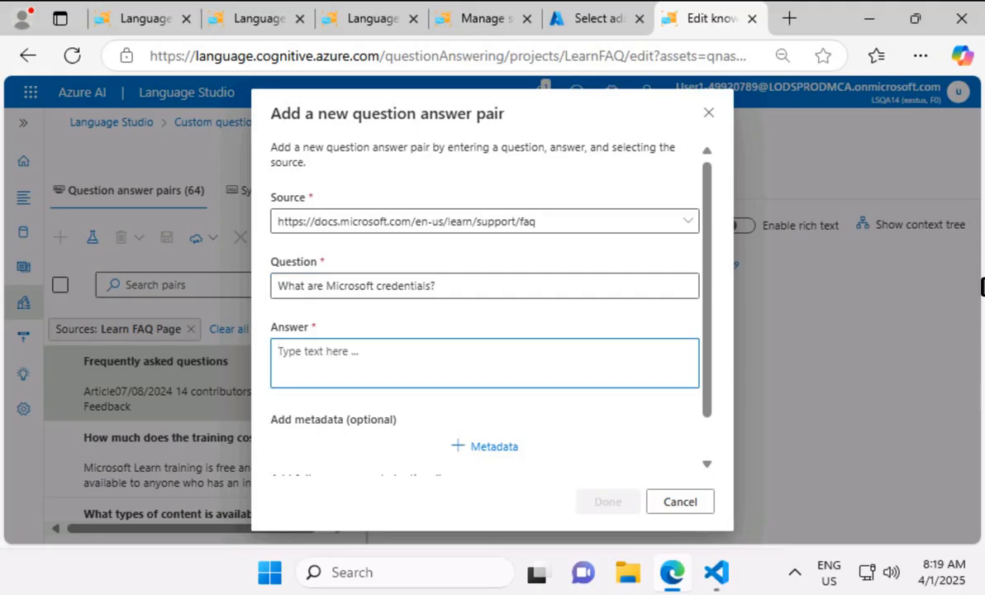
pyautogui.write('Microsoft credentials enable you to validate and prove your skills with Microsoft technologies.')
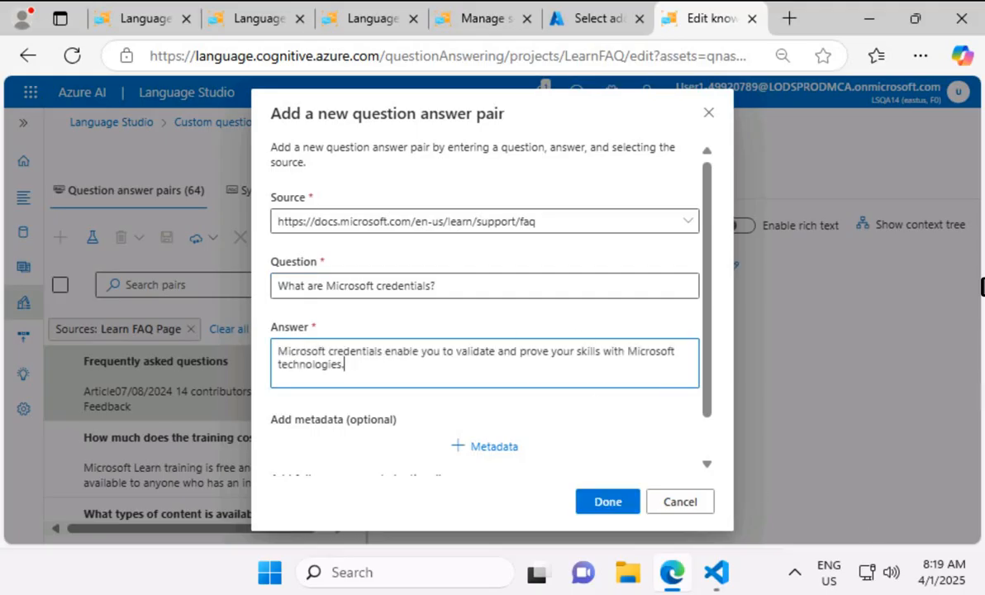
pyautogui.click(704, 495)
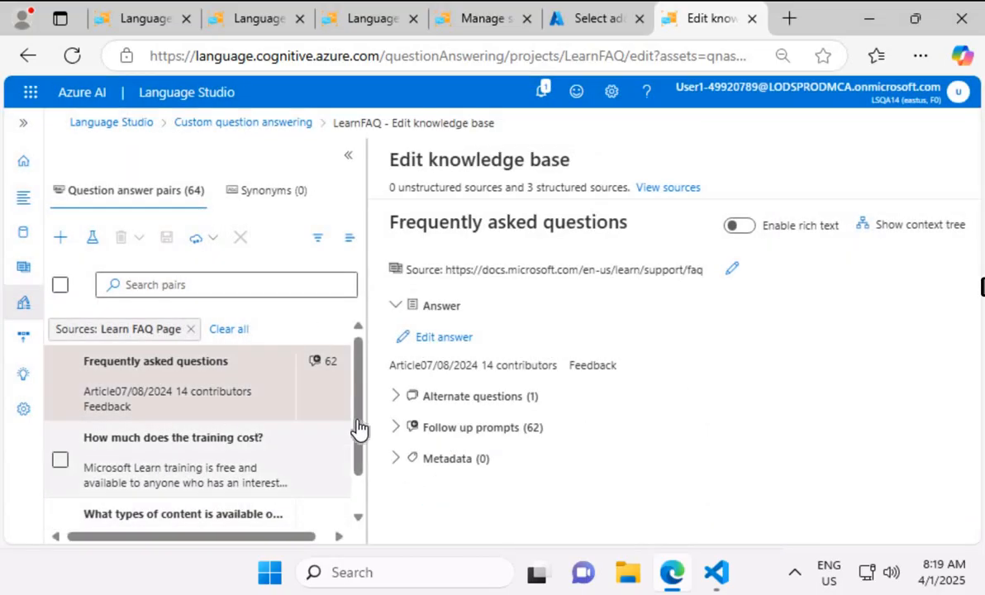
# - Search the question answer pairs for "what are mic" and open the "What are Microsoft credentials?" pair
pyautogui.moveTo(359, 446); pyautogui.dragTo(364, 348)
pyautogui.scroll(-3, 340, 479)
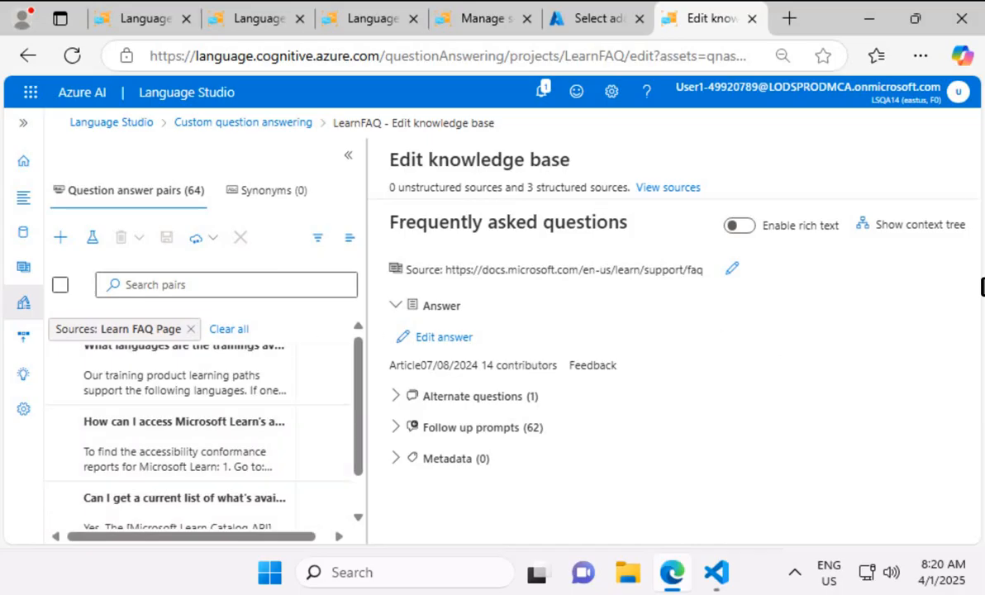
pyautogui.click(185, 282)
pyautogui.write('wha')
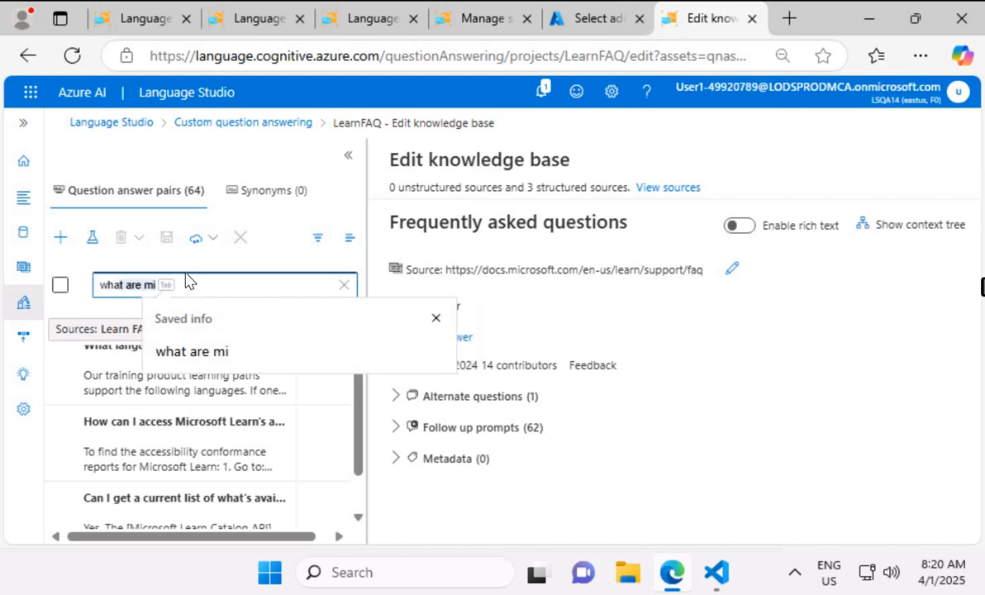
pyautogui.write('t are mi')
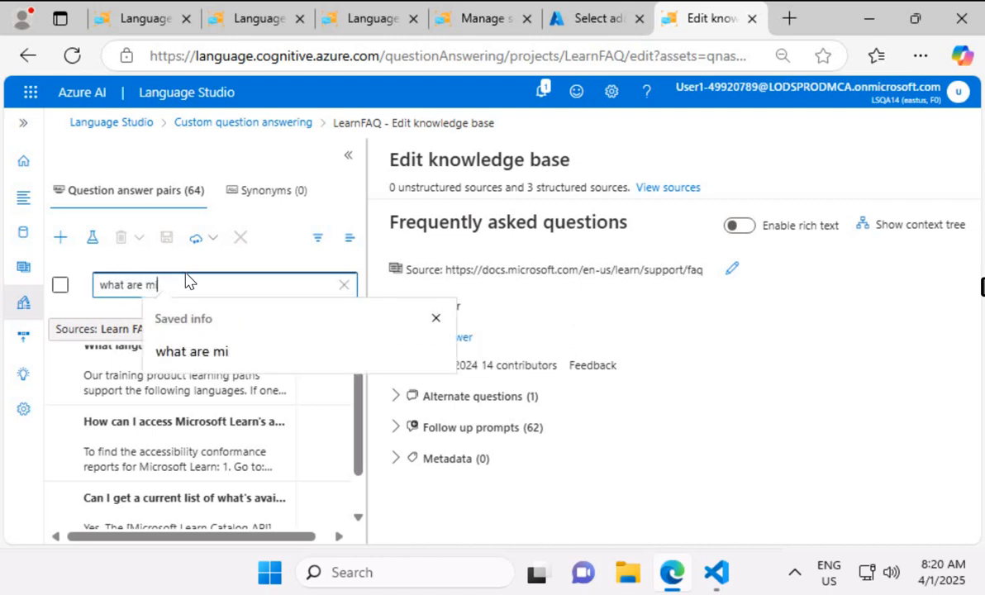
pyautogui.write('c')
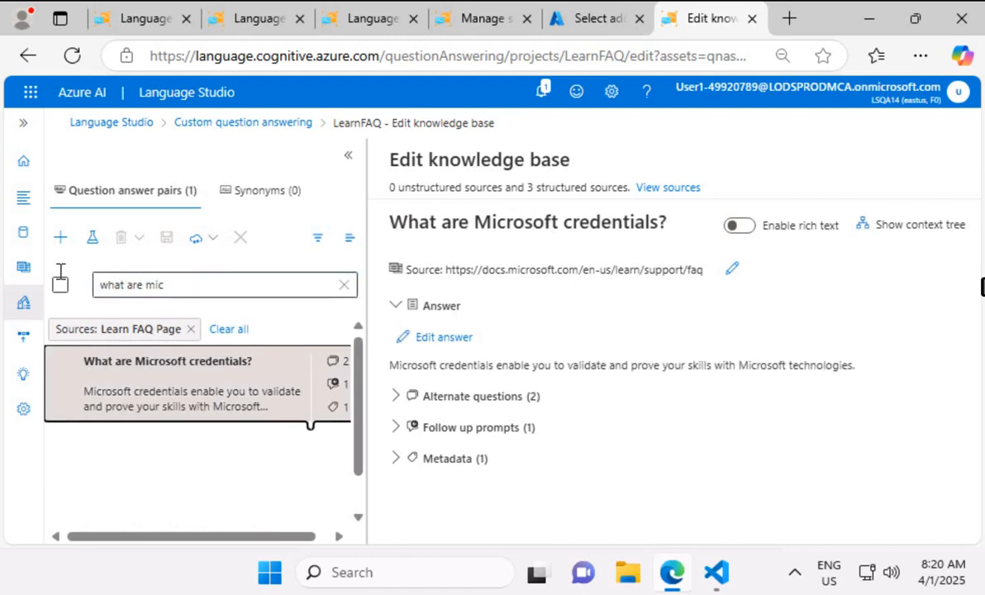
pyautogui.click(198, 400)
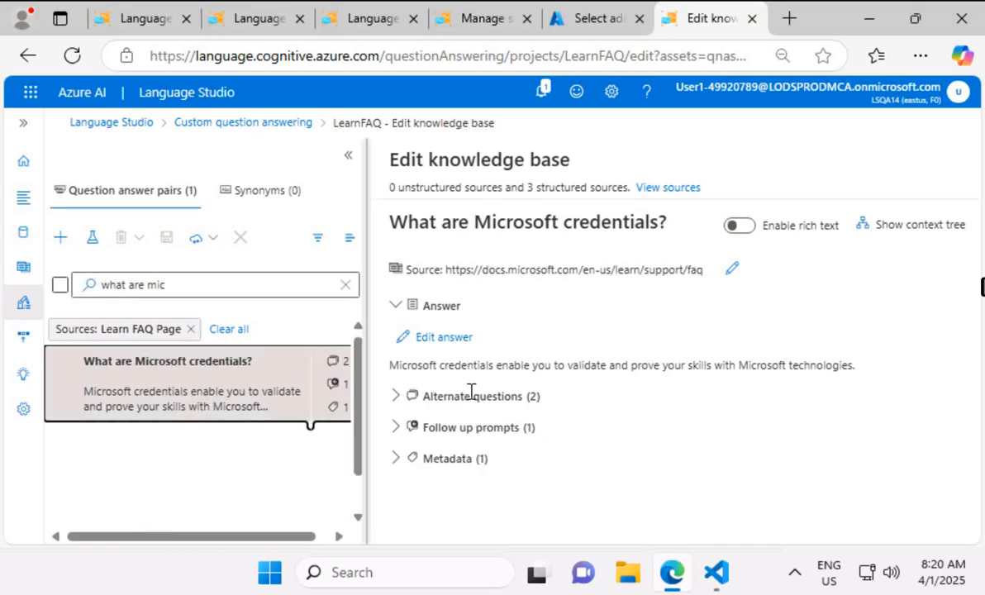
# - Expand the pair's alternate questions and view the full text of "How can I demonstrate my Microsoft technology skills?" in edit mode
pyautogui.click(397, 398)
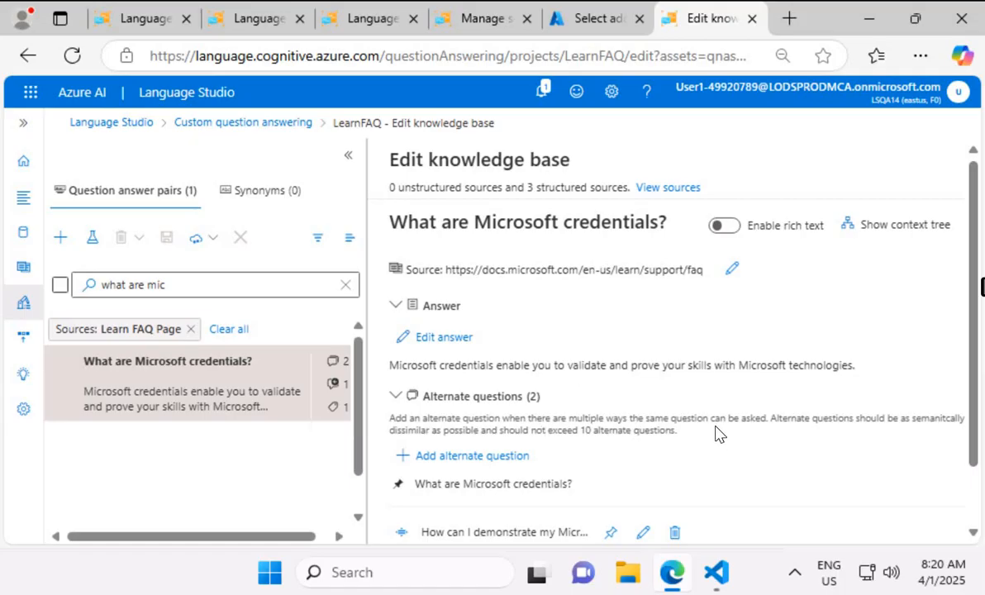
pyautogui.scroll(-1, 438, 457)
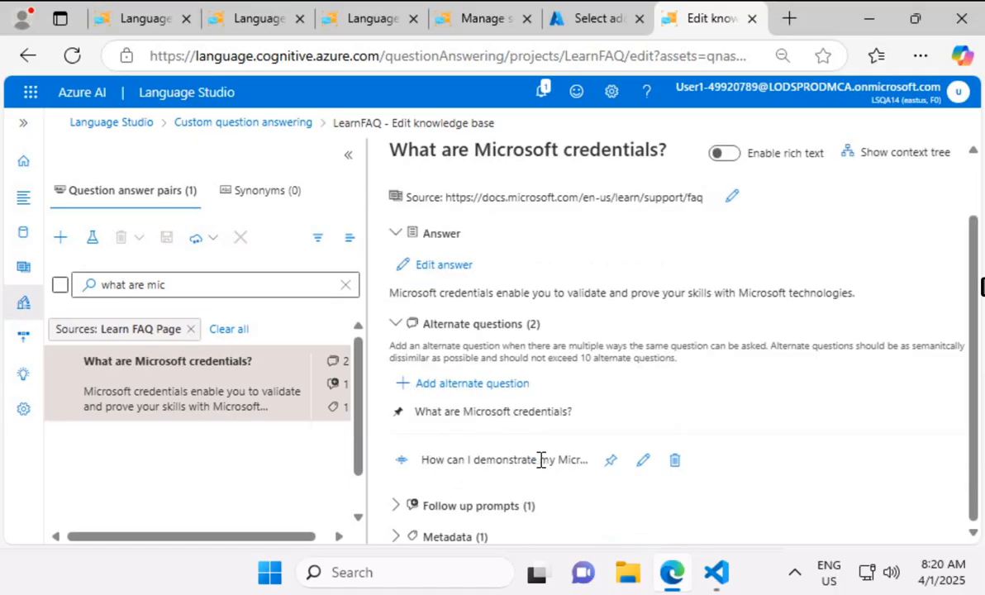
pyautogui.click(643, 464)
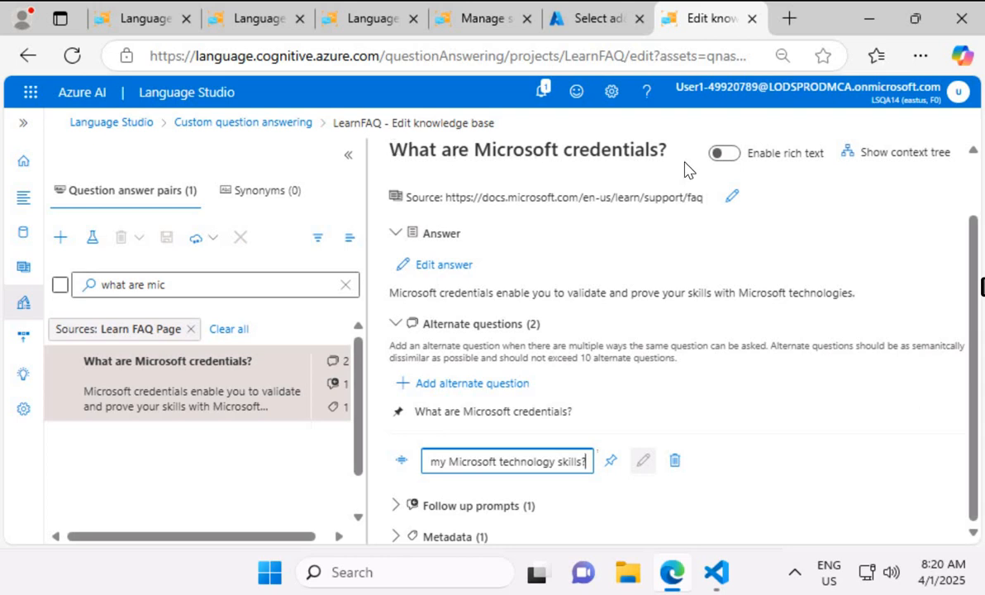
pyautogui.press('Return')
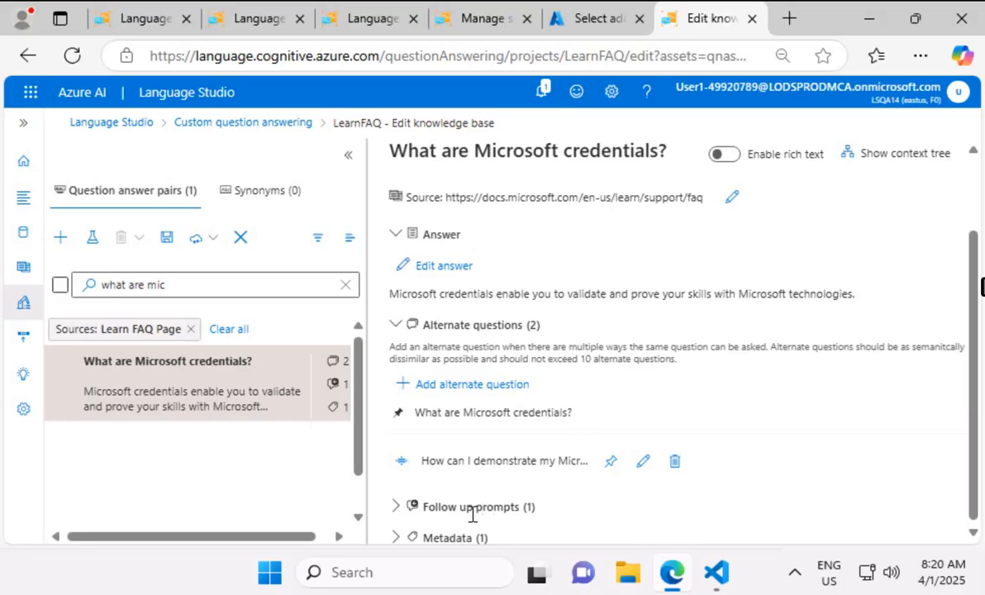
# - Expand the pair's follow up prompts and open the "Learn more about credentials" prompt for editing
pyautogui.click(397, 508)
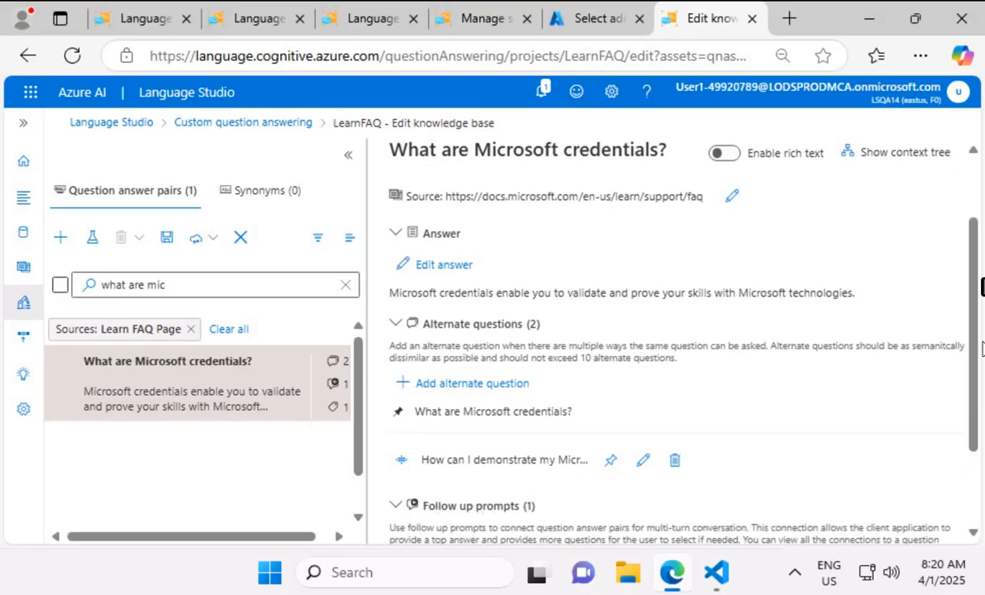
pyautogui.scroll(-2, 537, 231)
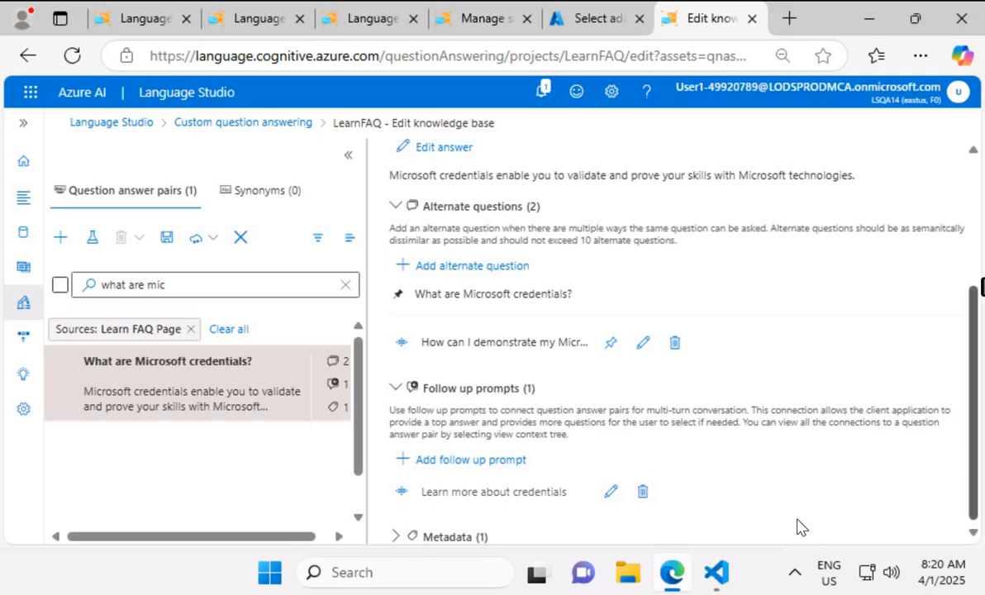
pyautogui.click(610, 490)
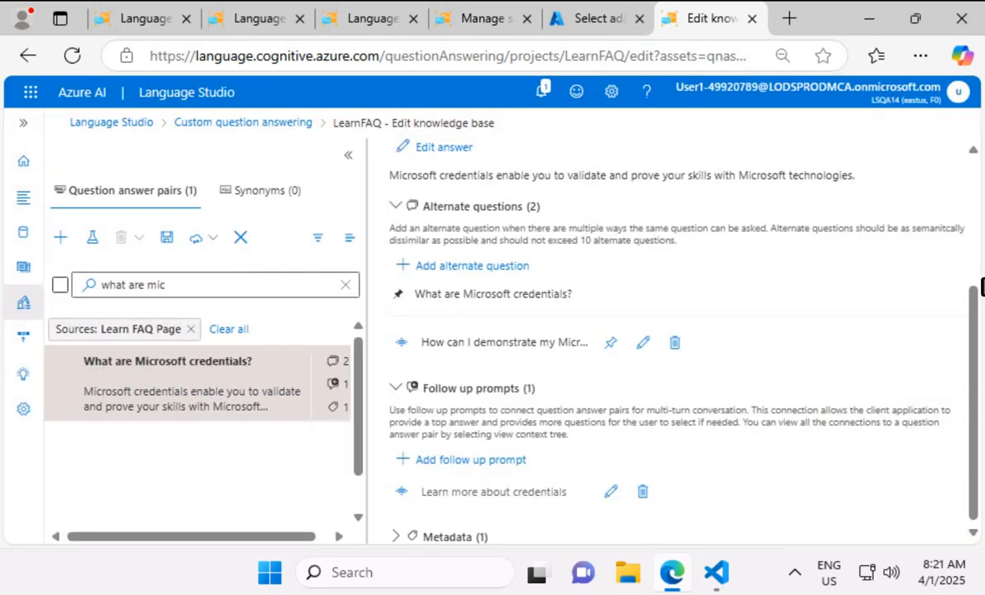
# - Open the test pane for the knowledge base and send the message "hello"
pyautogui.click(93, 240)
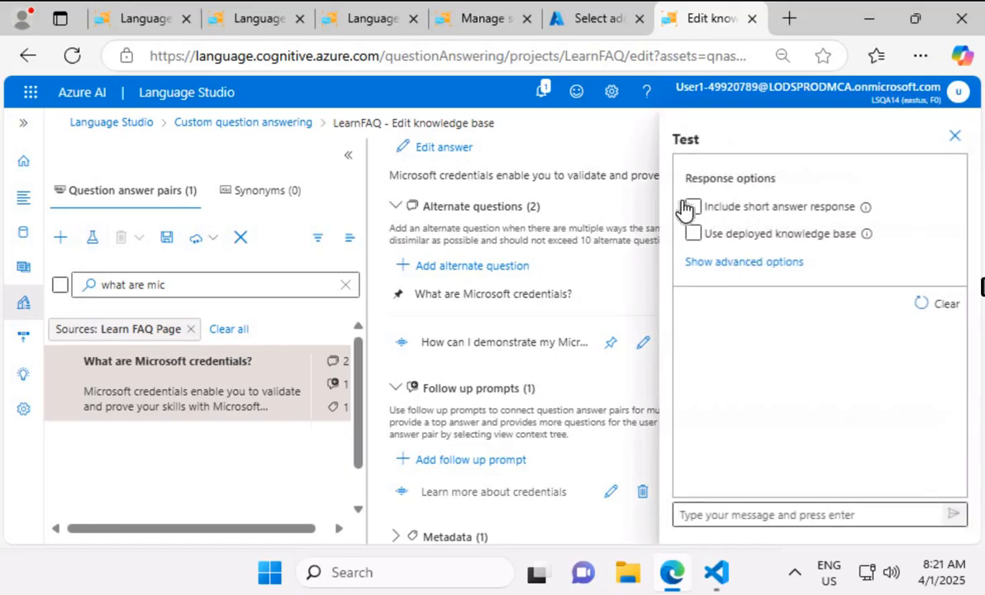
pyautogui.click(823, 513)
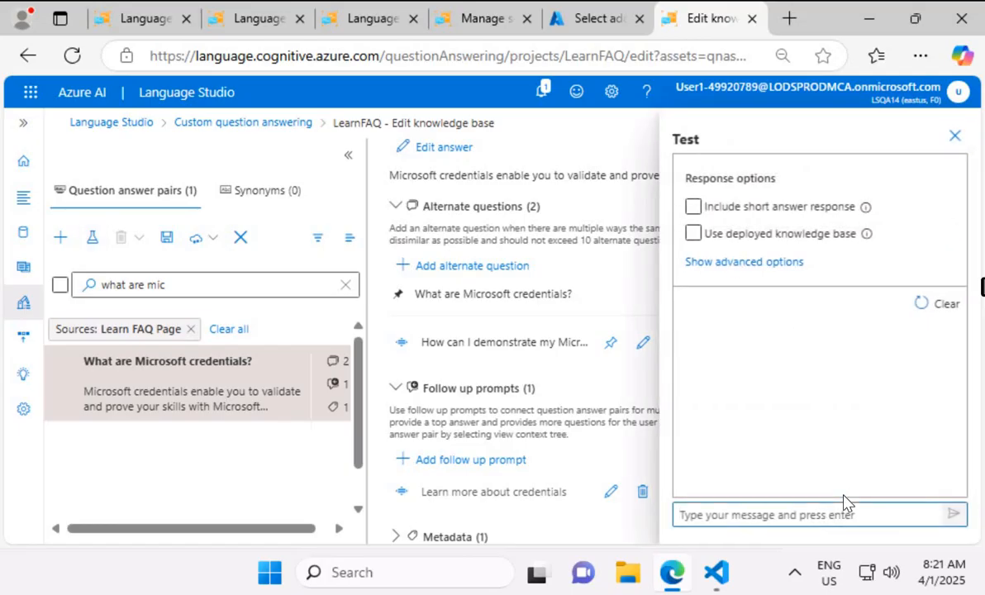
pyautogui.write('hello')
pyautogui.press('Return')
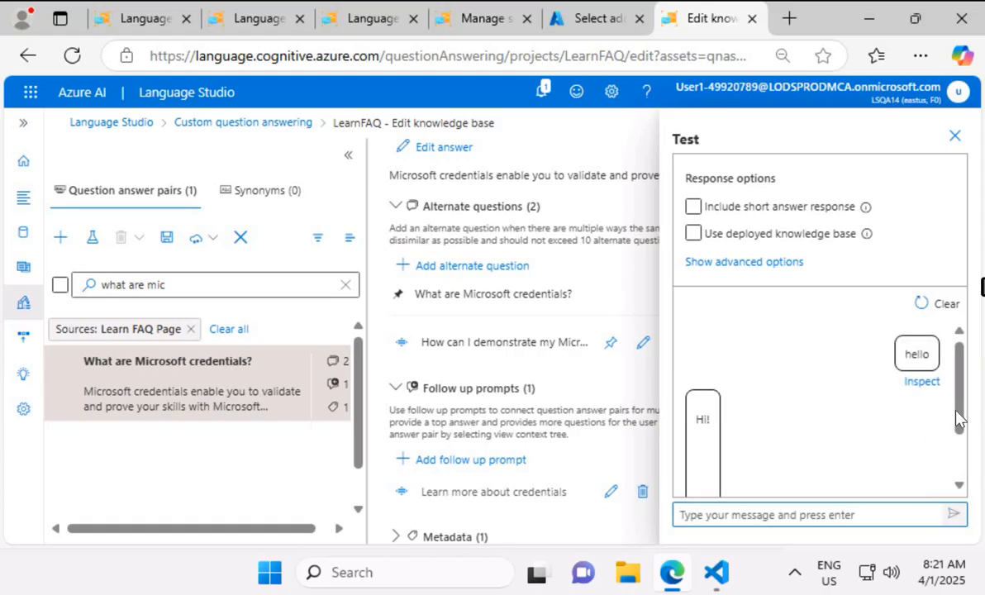
# - Read the reply to the greeting and send the question "What is Microsoft Learn?" in the knowledge base test
pyautogui.scroll(-2, 942, 478)
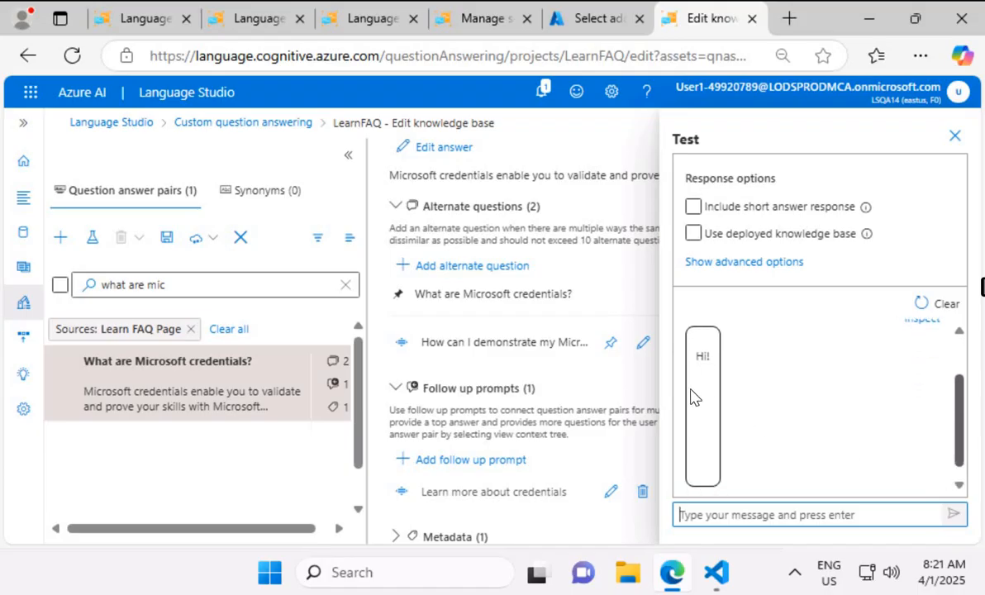
pyautogui.scroll(-1, 700, 371)
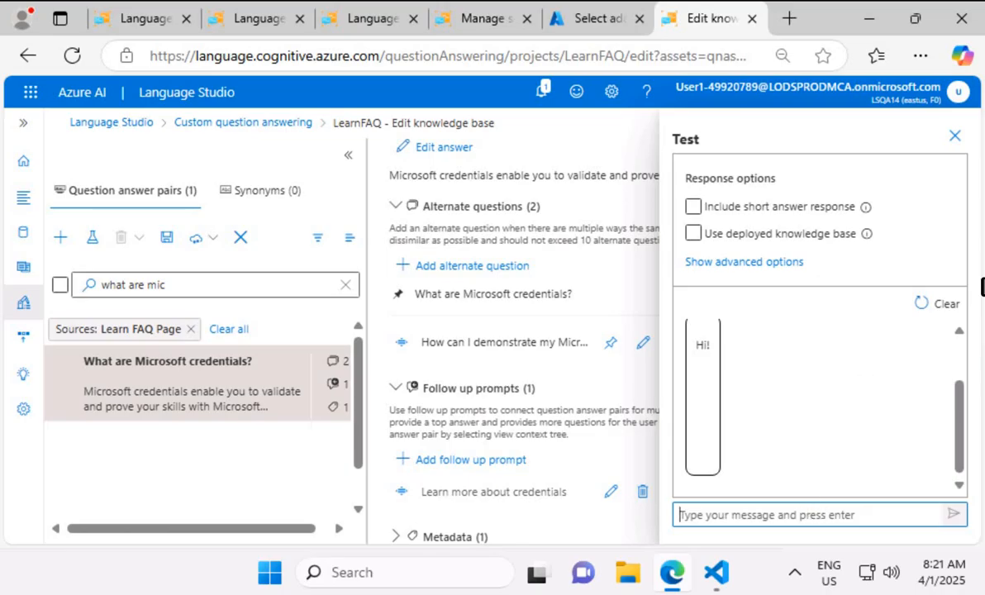
pyautogui.write('What is Microsoft Learn?')
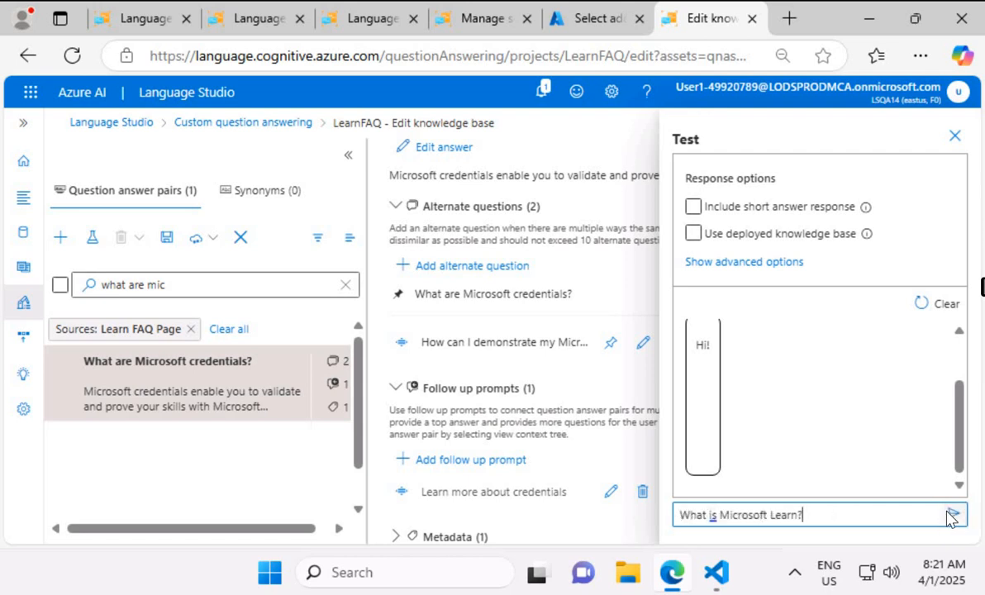
pyautogui.click(952, 514)
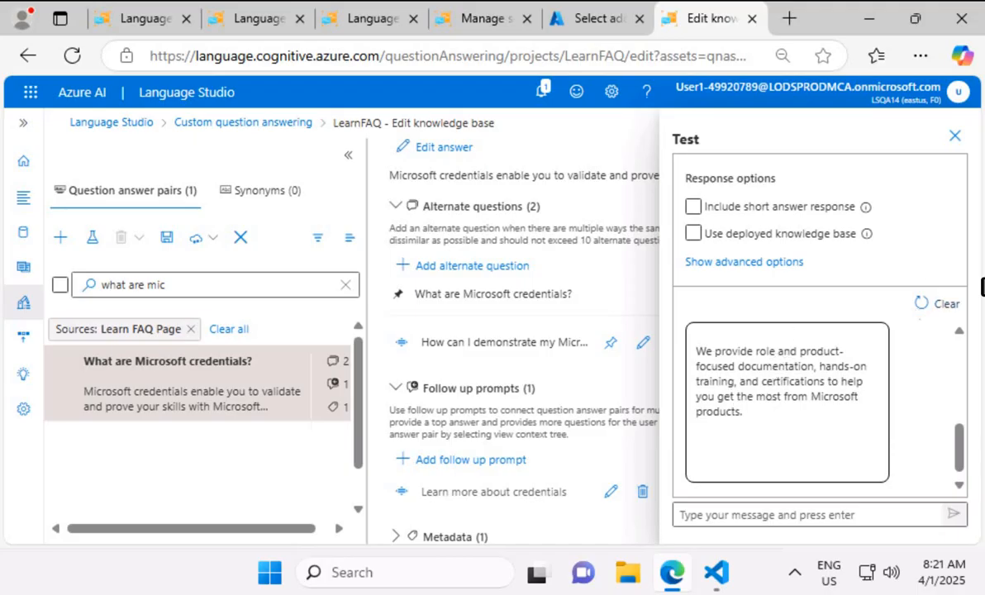
# - Send "Tell me about Microsoft credentials" in the test and review the answer down to its "Learn more about credentials" prompt
pyautogui.click(804, 515)
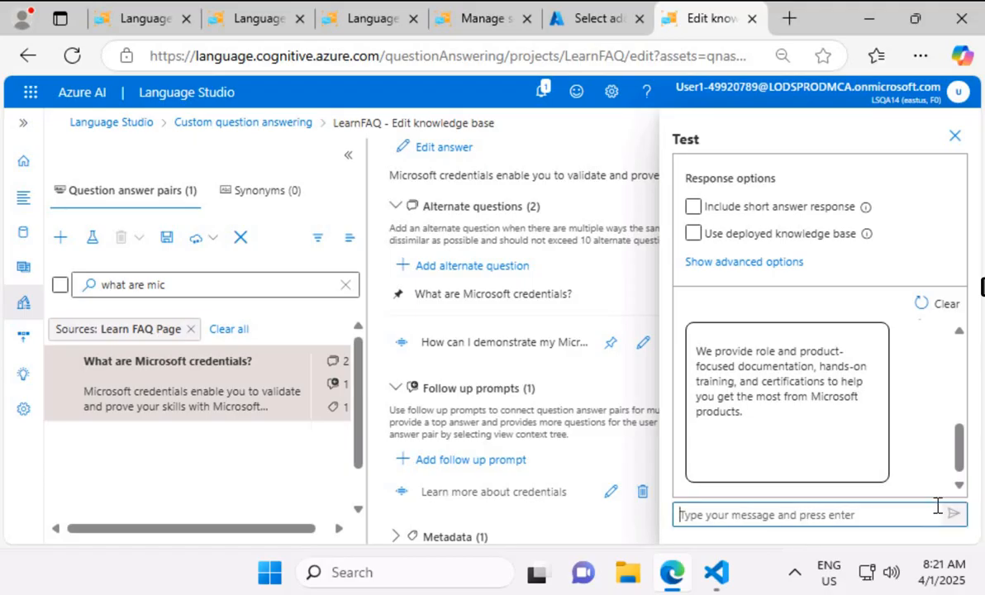
pyautogui.hotkey('ctrl', 'v')
pyautogui.press('Return')
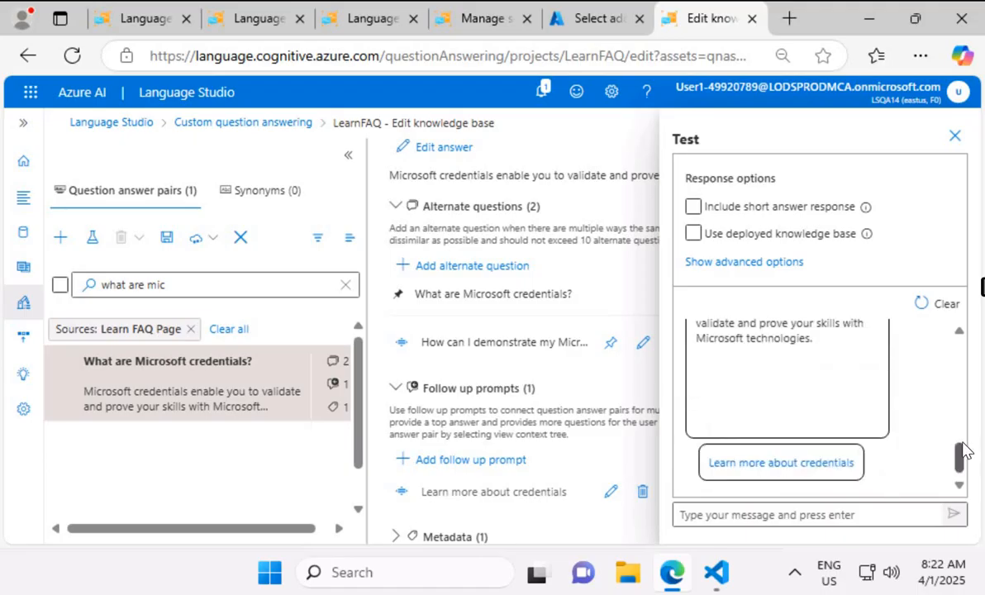
pyautogui.scroll(2, 851, 396)
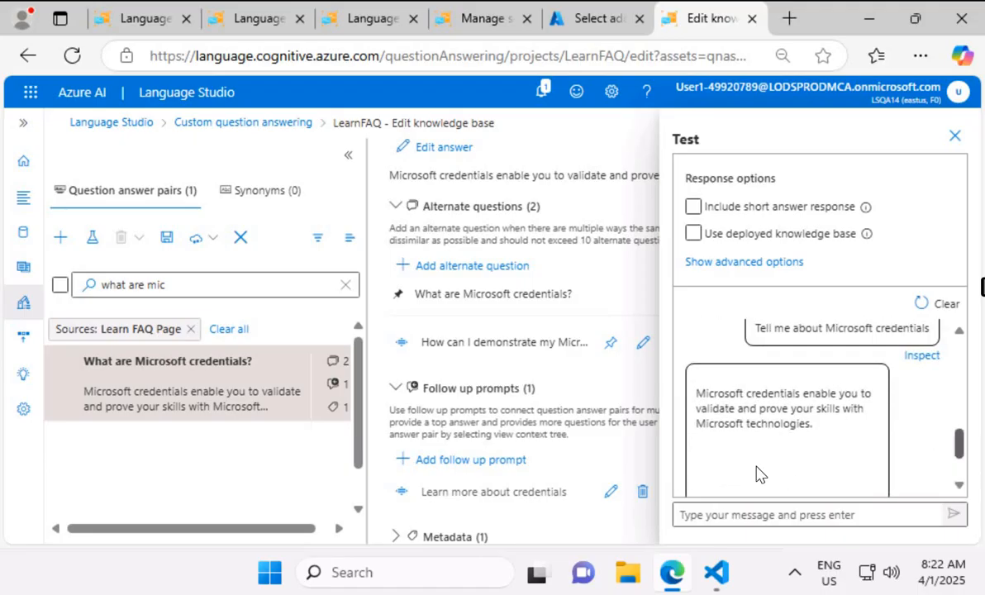
pyautogui.scroll(-2, 758, 475)
pyautogui.click(817, 463)
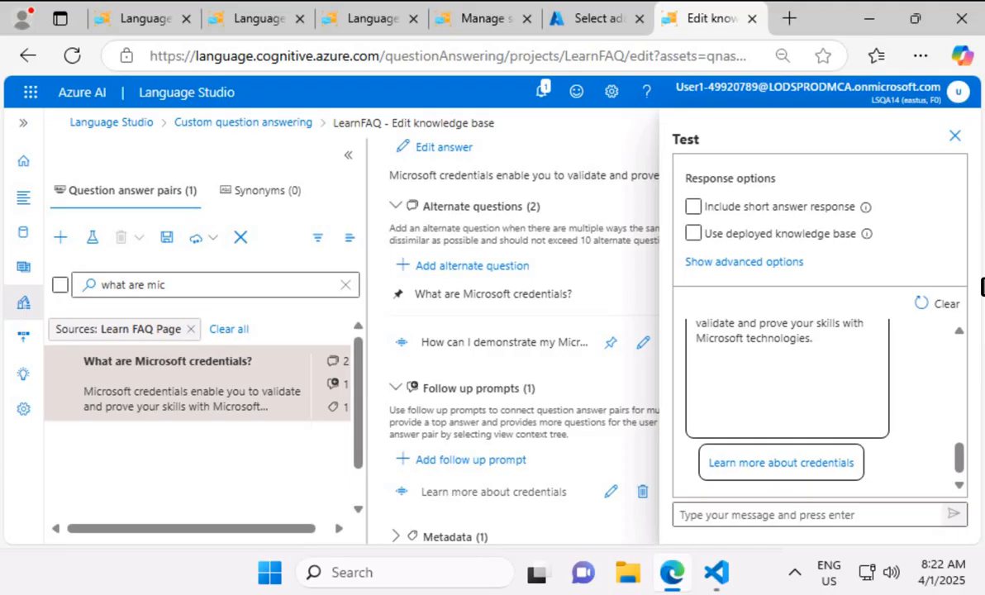
# - Close the test and clear both the search text and the Learn FAQ Page source filter from the question answer pairs
pyautogui.click(954, 136)
pyautogui.click(346, 284)
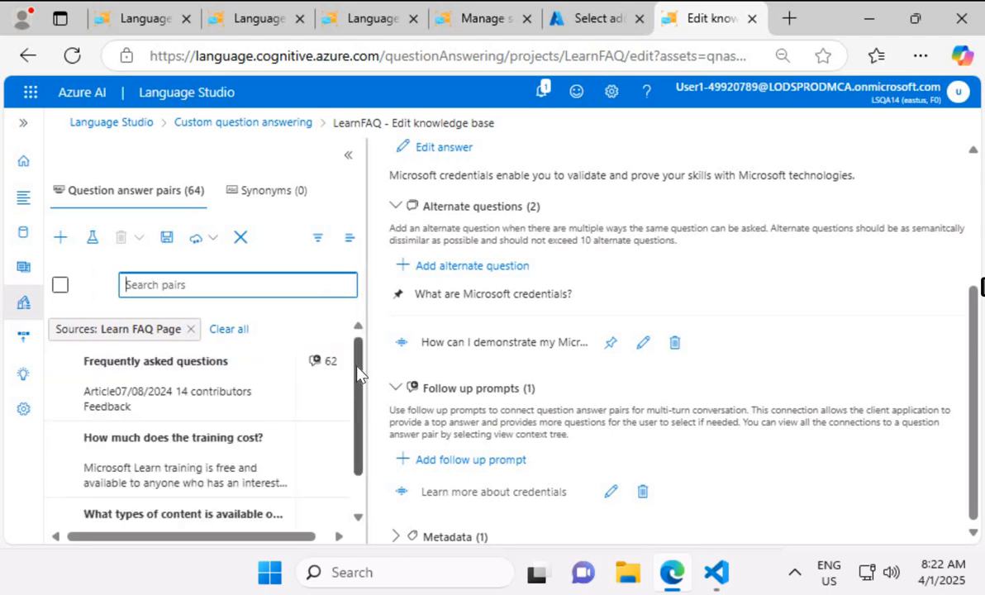
pyautogui.scroll(-2, 352, 417)
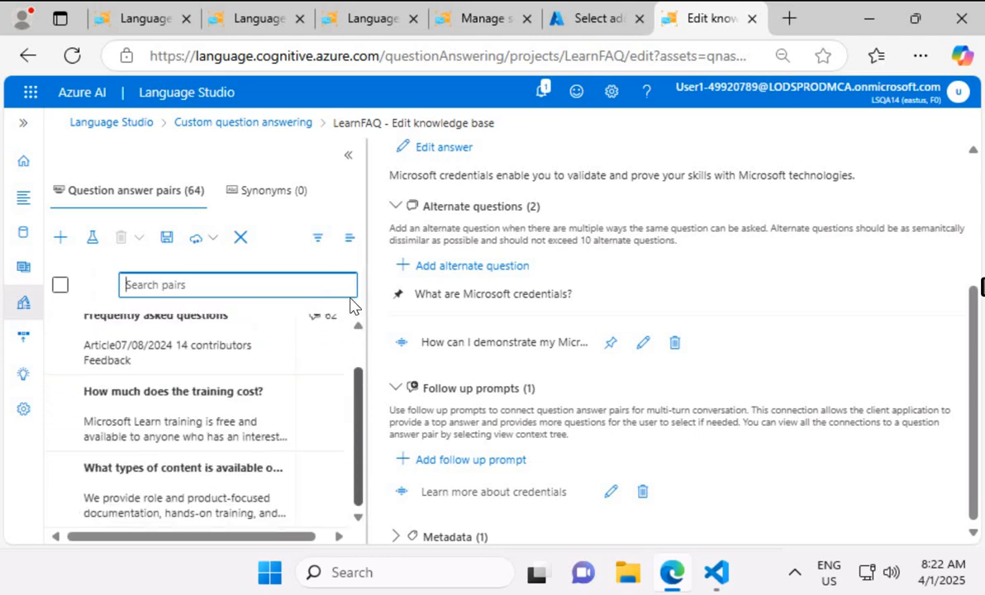
pyautogui.scroll(2, 327, 384)
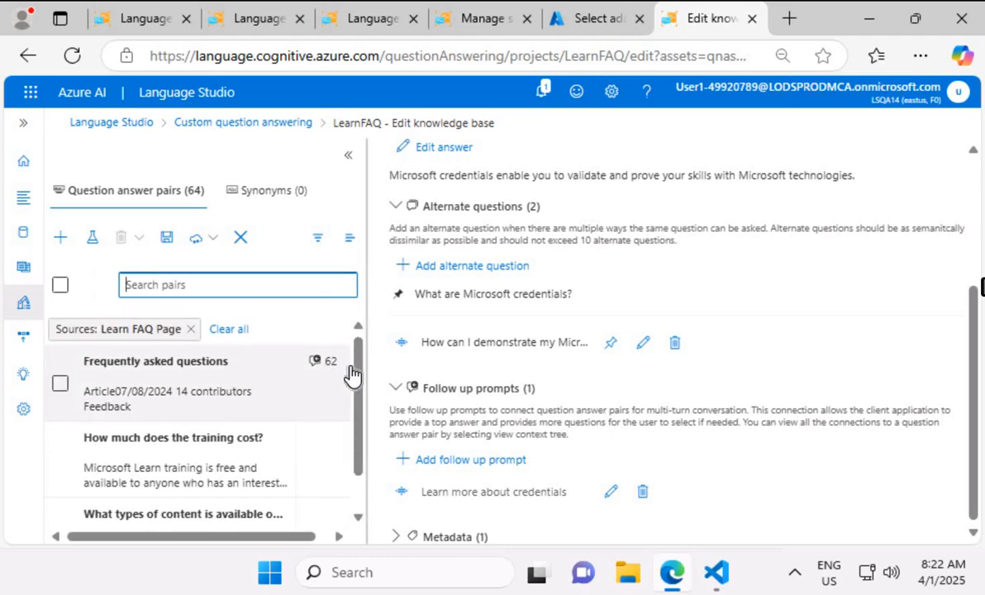
pyautogui.click(191, 329)
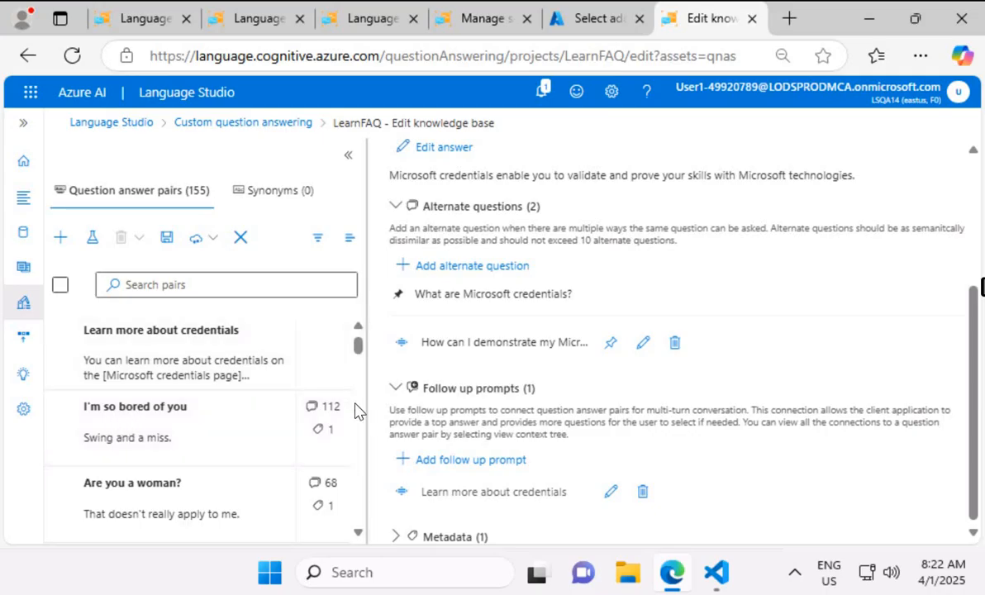
# - Examine the chit-chat questions and answers in the unfiltered list of question answer pairs
pyautogui.scroll(-3, 360, 417)
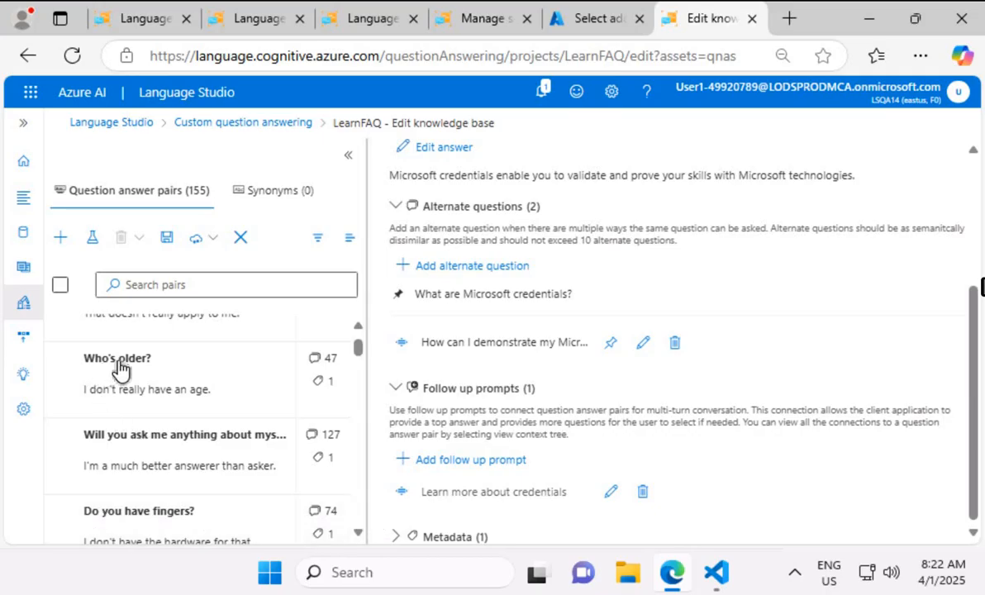
pyautogui.scroll(-6, 361, 502)
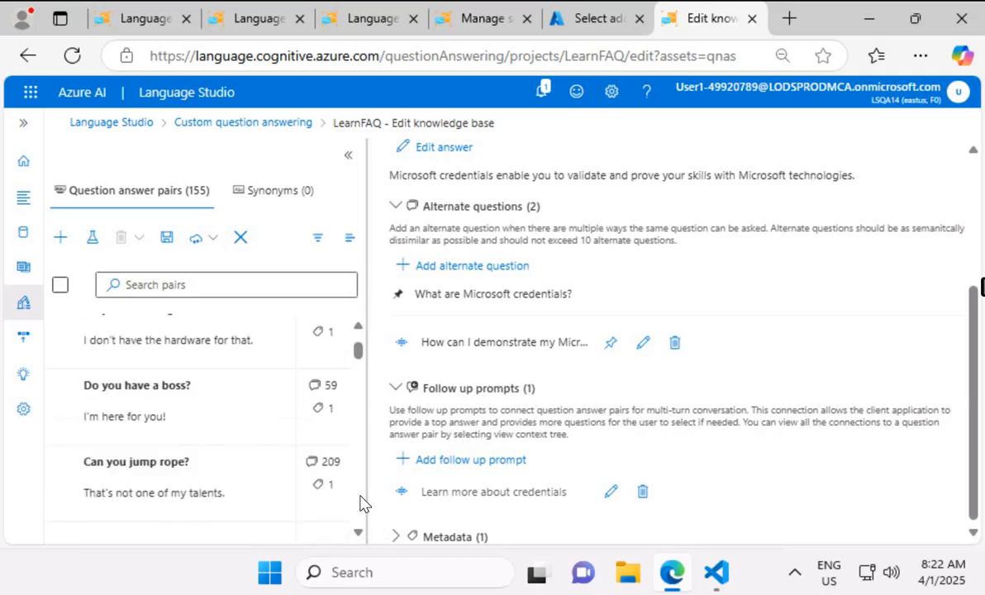
pyautogui.scroll(-3, 361, 505)
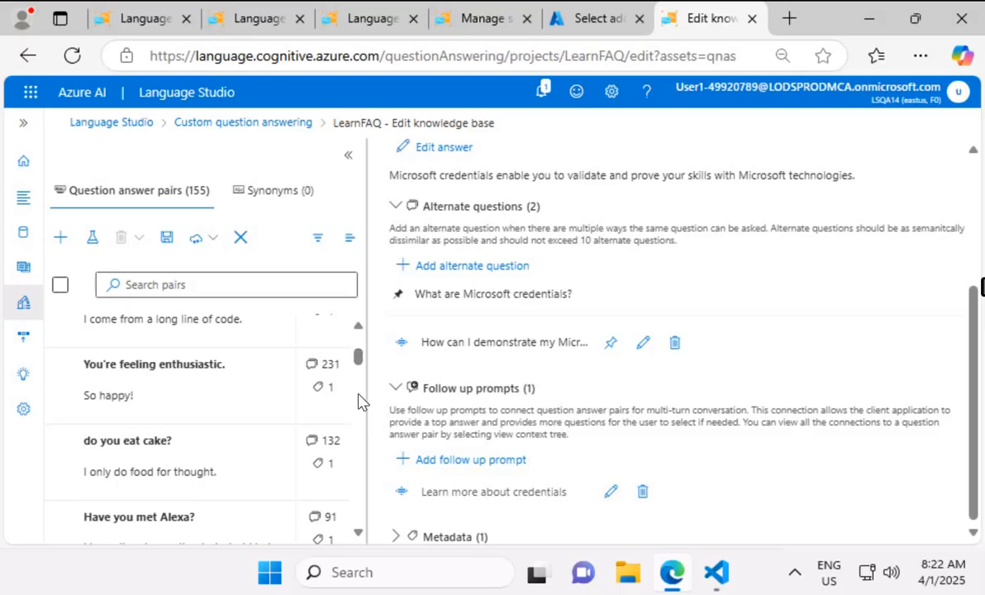
pyautogui.scroll(-3, 357, 411)
pyautogui.scroll(-3, 358, 422)
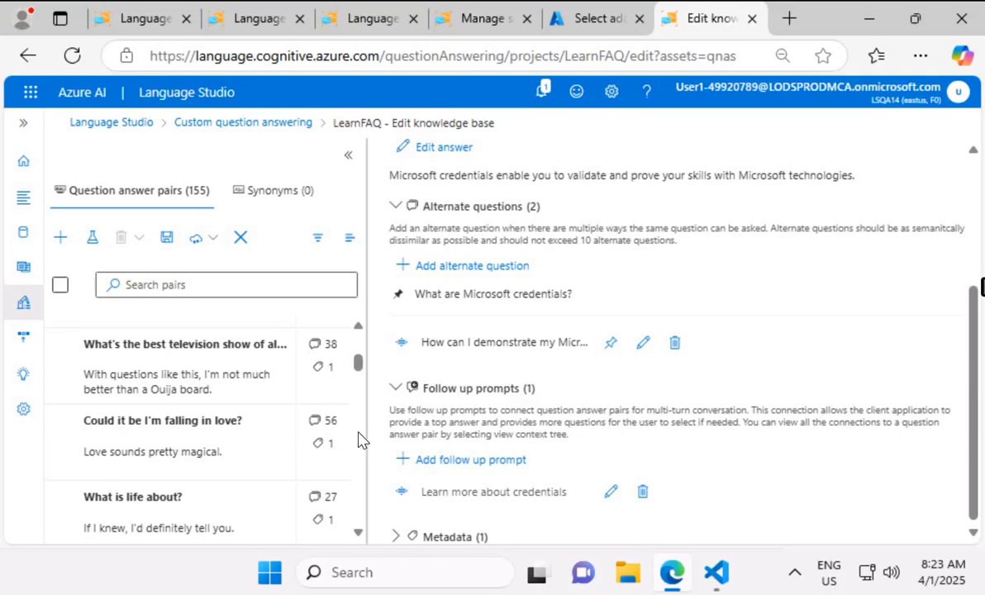
# - Leave the knowledge base editor discarding unsaved changes, reopen the LearnFAQ project, and go to its Deploy knowledge base page
pyautogui.click(116, 124)
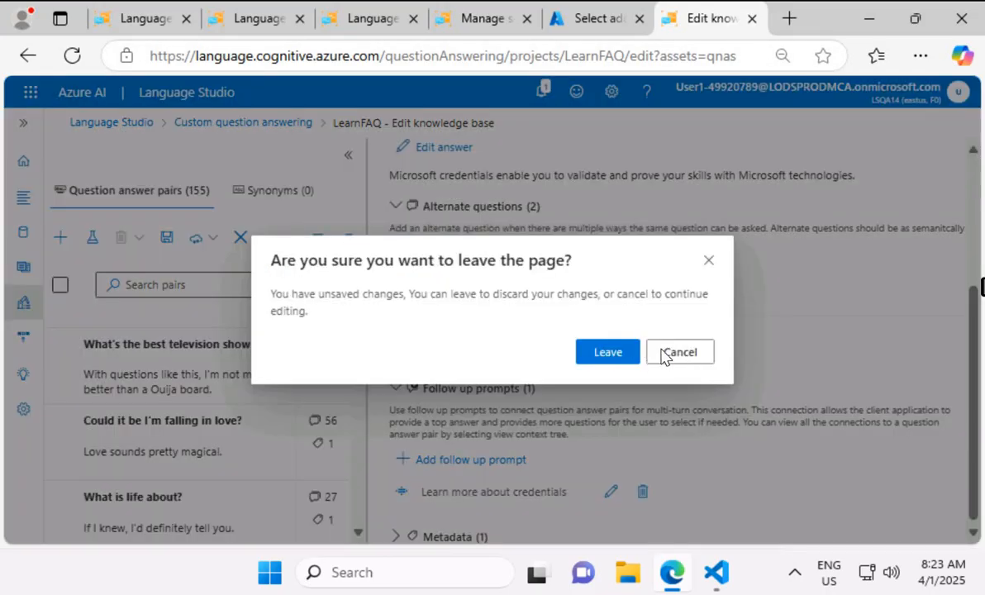
pyautogui.click(608, 357)
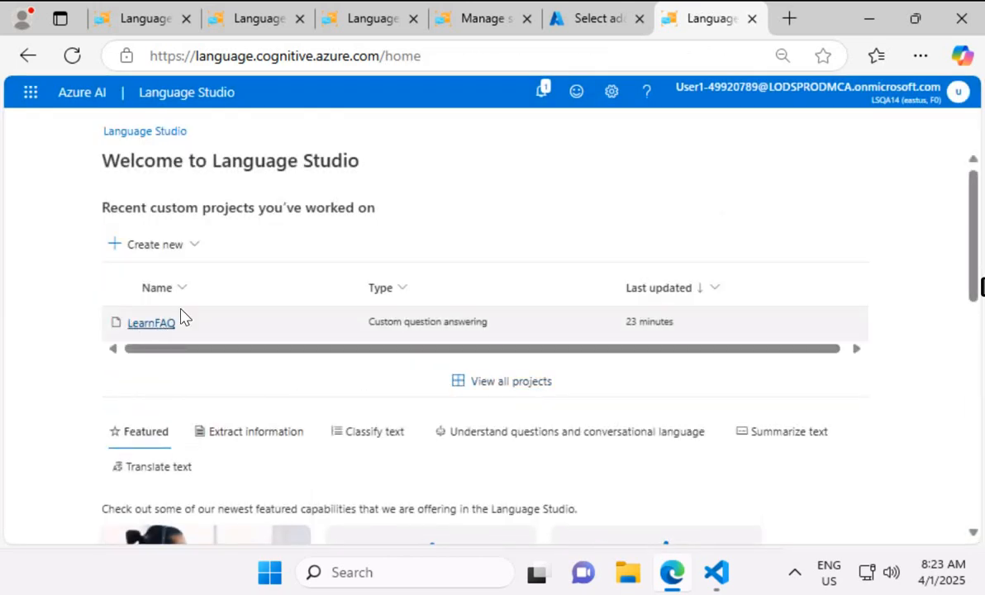
pyautogui.click(173, 320)
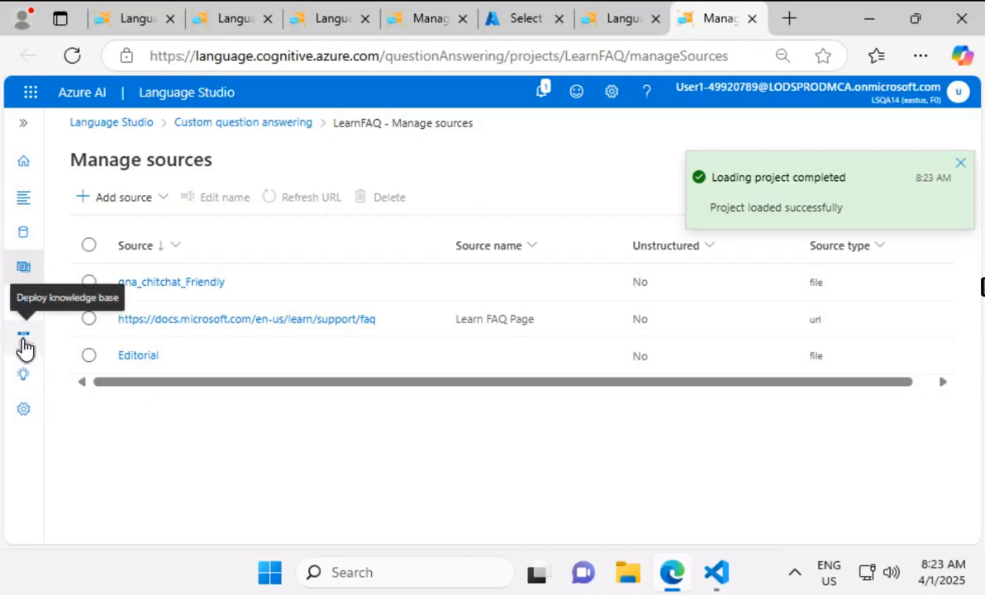
pyautogui.click(24, 343)
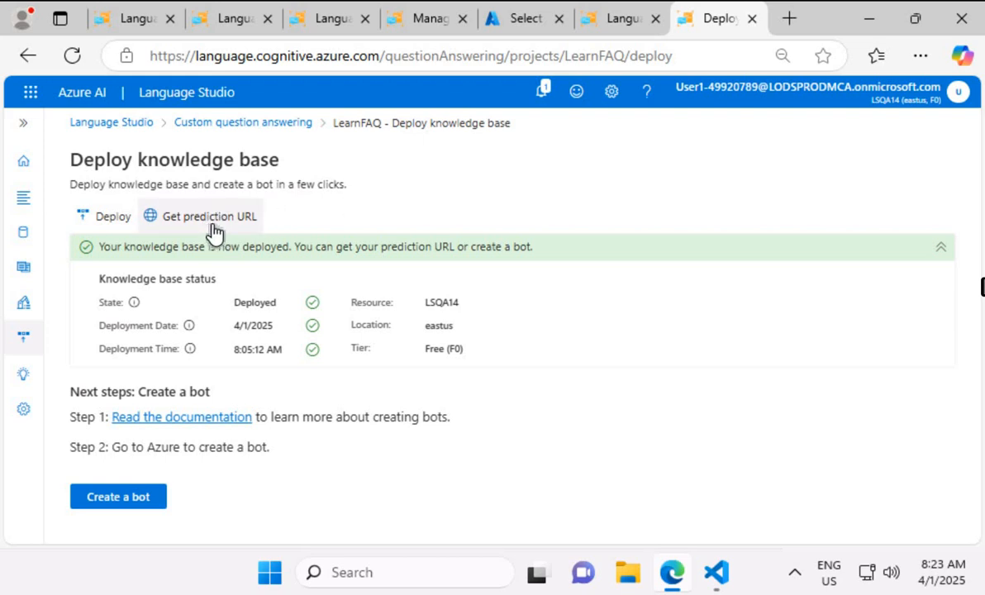
# - Switch to Visual Studio Code and examine the qna-app.py code from its imports to the end, closing the terminal for more room
pyautogui.click(717, 578)
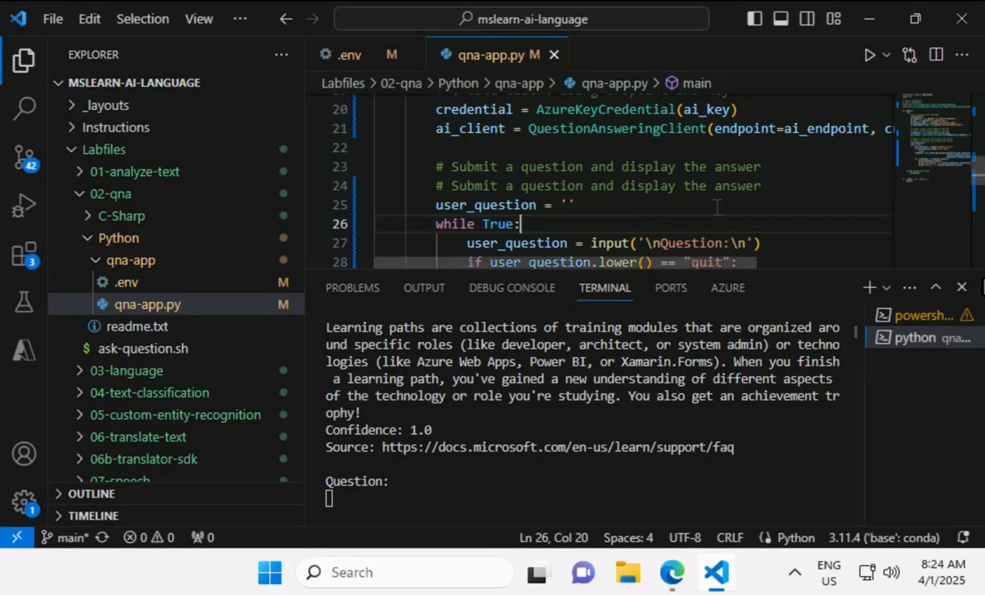
pyautogui.scroll(5, 721, 209)
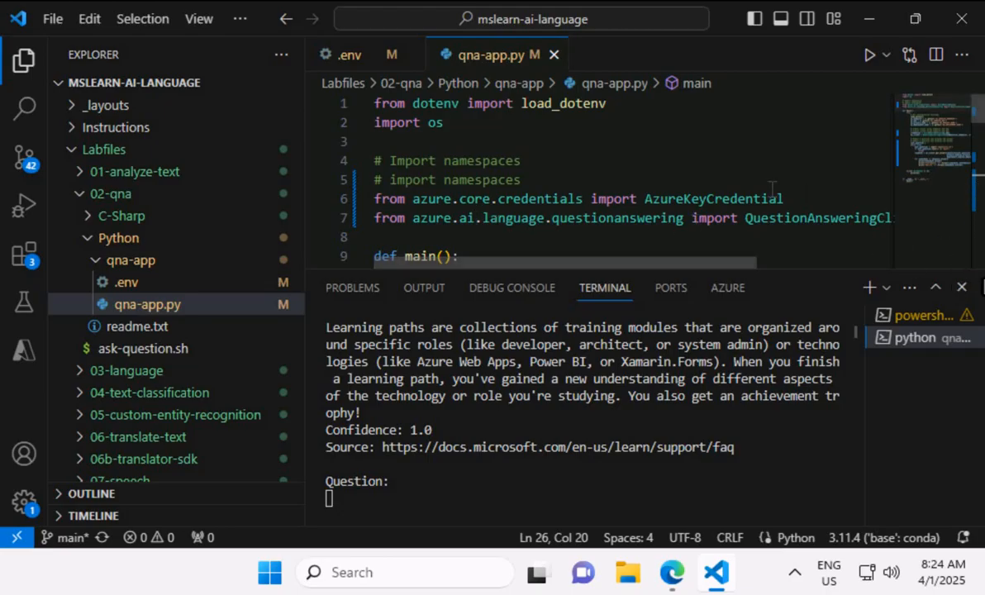
pyautogui.scroll(-2, 772, 189)
pyautogui.scroll(-2, 772, 188)
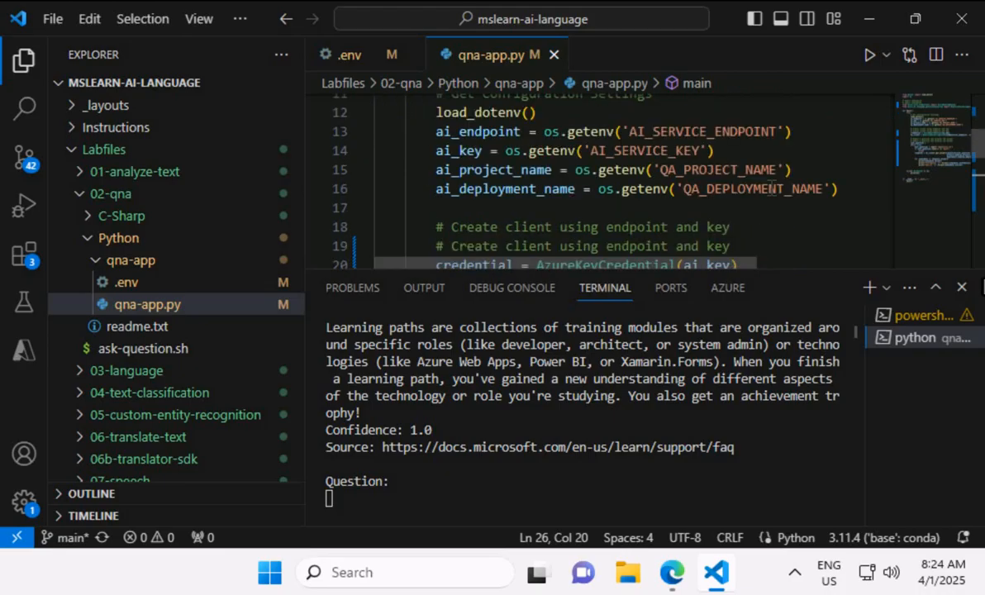
pyautogui.scroll(-2, 772, 189)
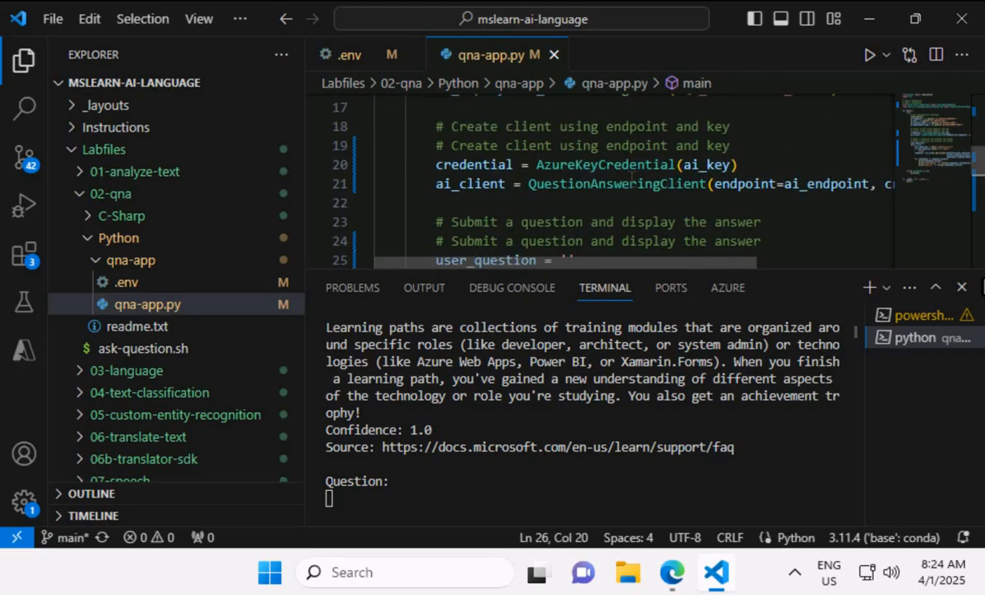
pyautogui.scroll(-2, 658, 204)
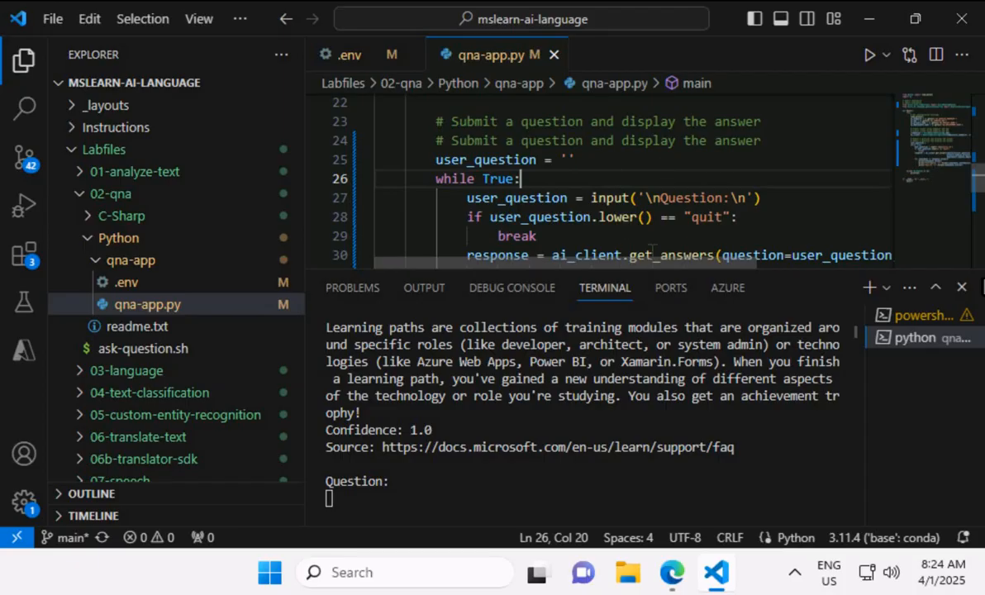
pyautogui.click(961, 288)
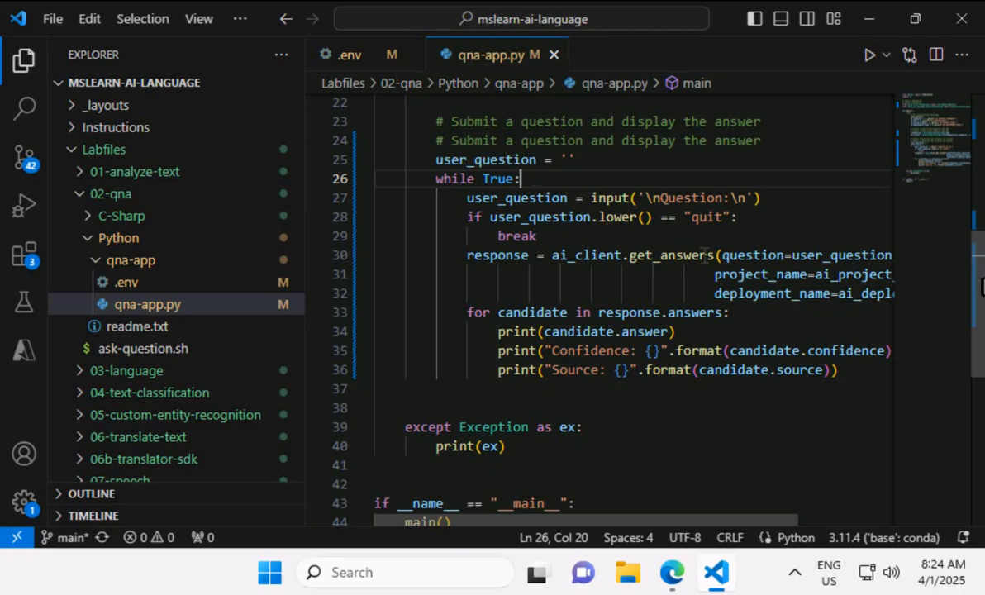
pyautogui.moveTo(674, 256)
pyautogui.scroll(-4, 752, 319)
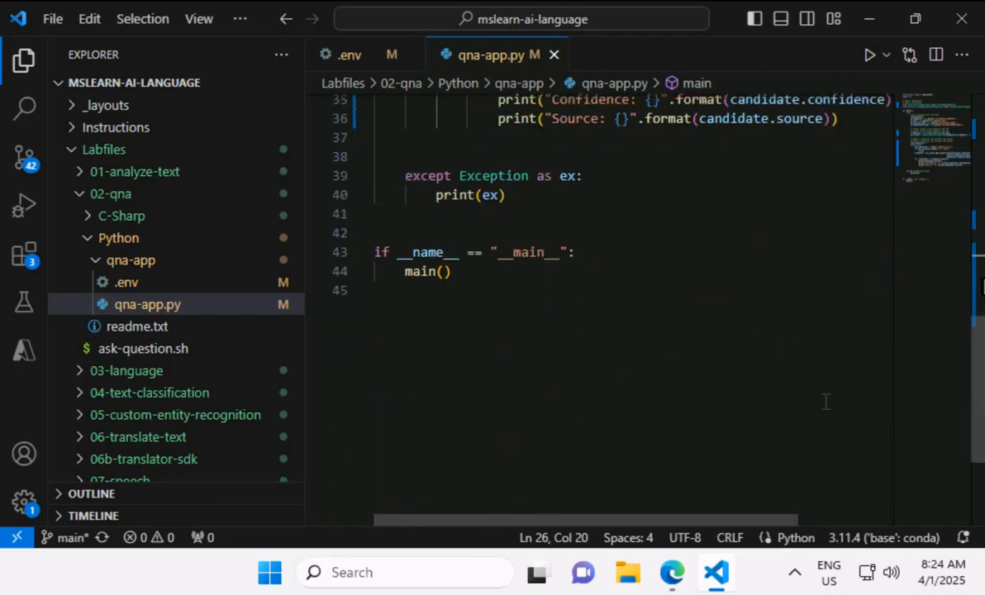
# - Open an integrated terminal for qna-app.py's folder, and review the python qna-app.py run in the existing python terminal session
pyautogui.rightClick(145, 306)
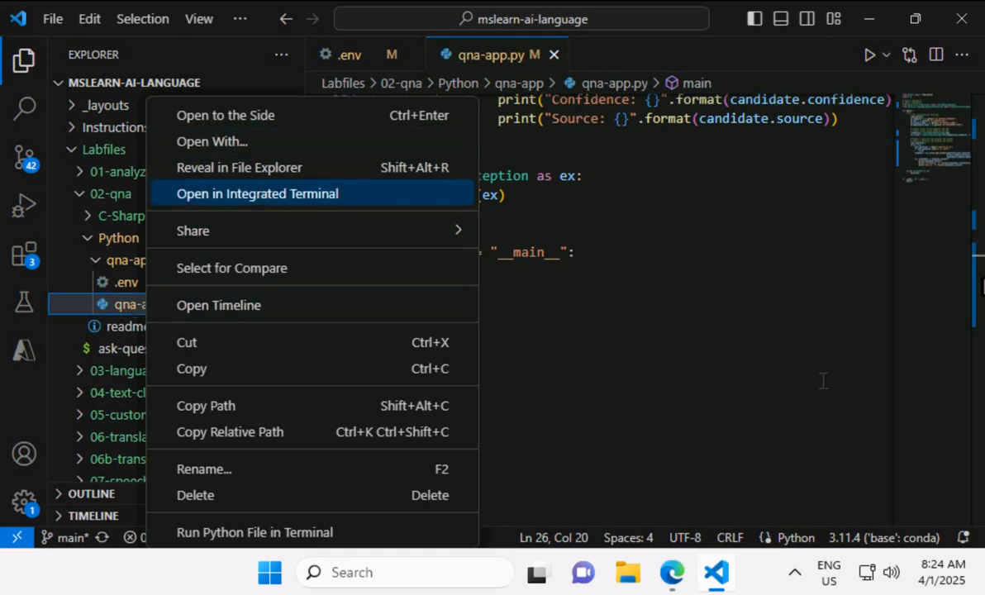
pyautogui.press('Return')
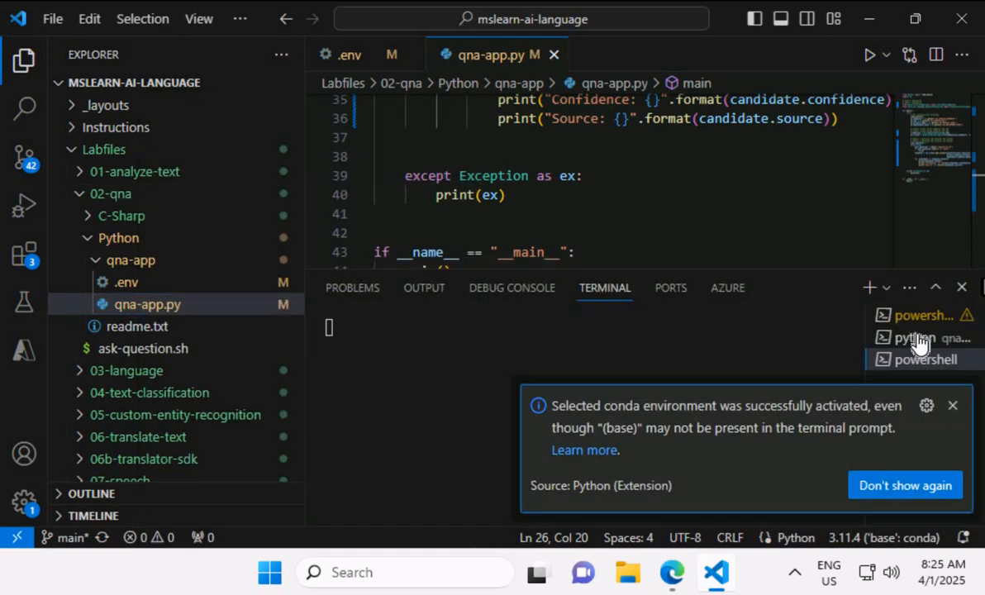
pyautogui.click(915, 338)
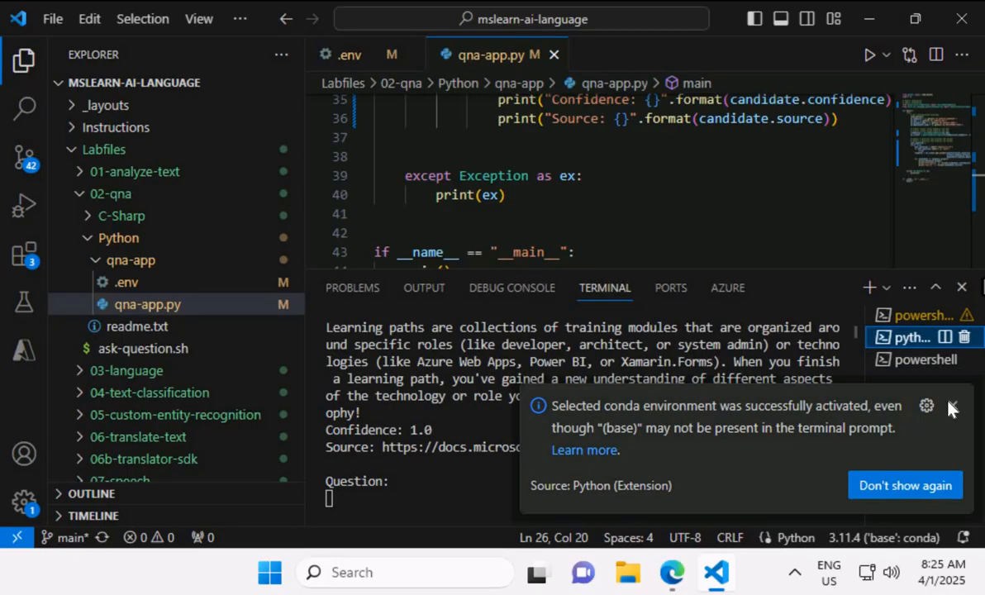
pyautogui.click(949, 408)
pyautogui.scroll(1, 834, 371)
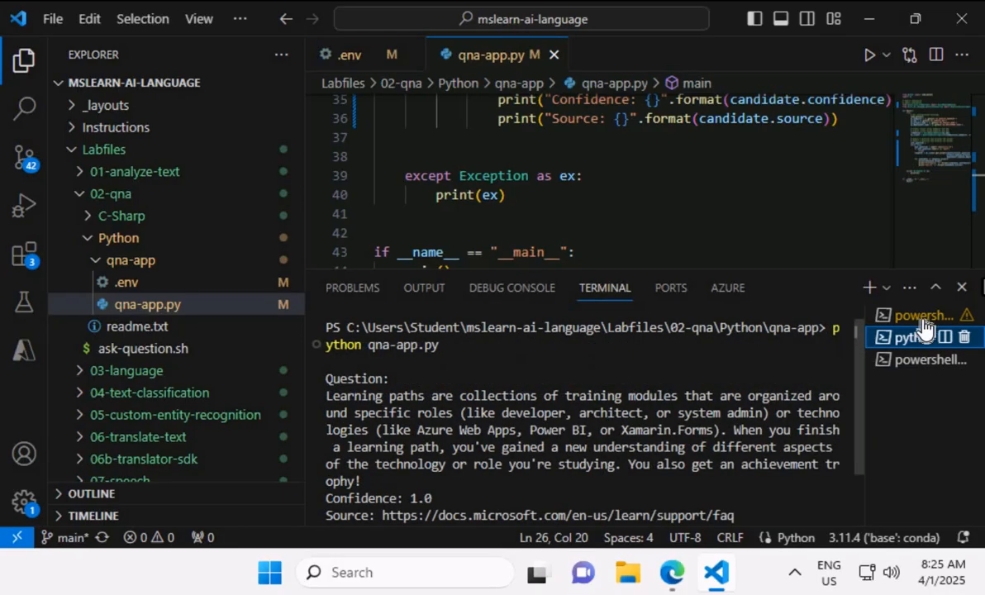
# - Show the first PowerShell session and examine the "pip install azure-ai-language-questionanswering" command in its history
pyautogui.click(922, 316)
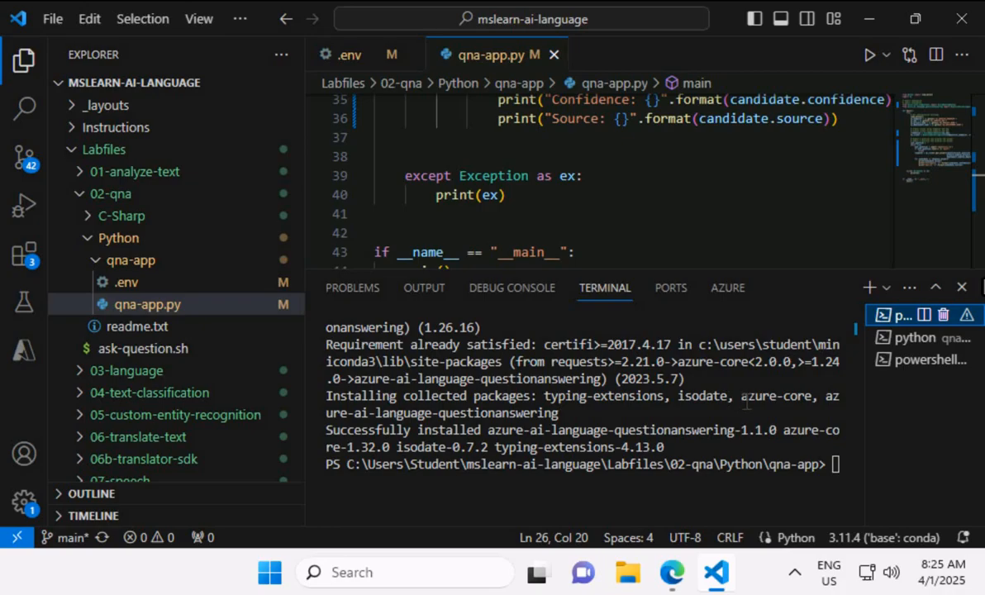
pyautogui.press('Return')
pyautogui.press('Up')
pyautogui.press('Return')
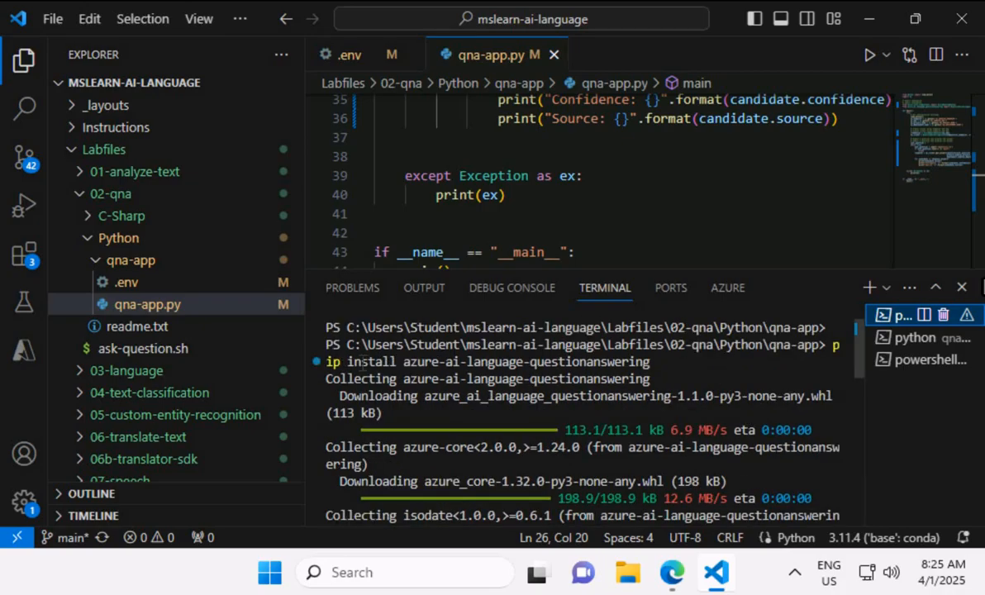
pyautogui.moveTo(347, 361); pyautogui.dragTo(632, 361)
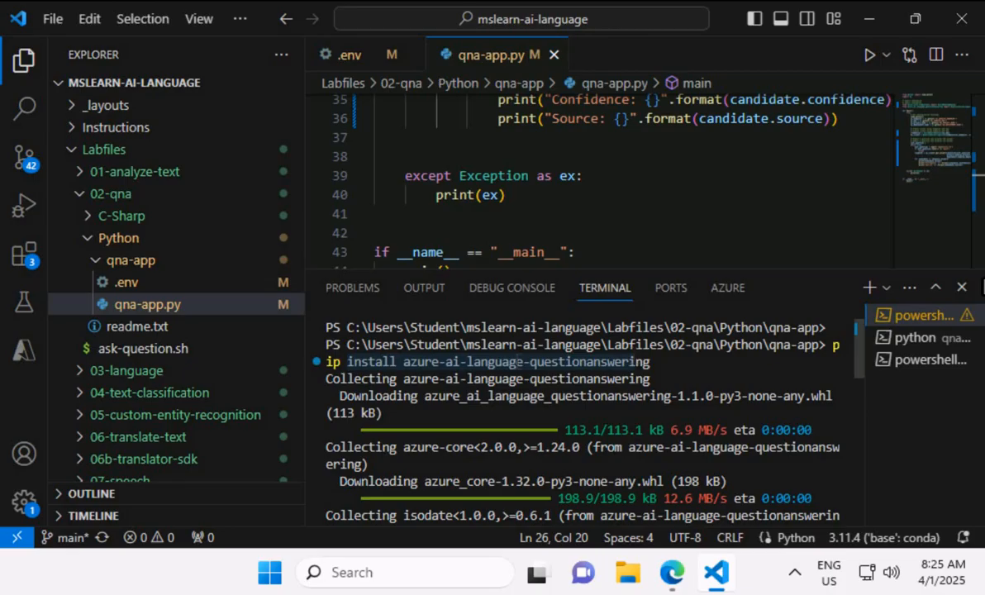
pyautogui.click(667, 364)
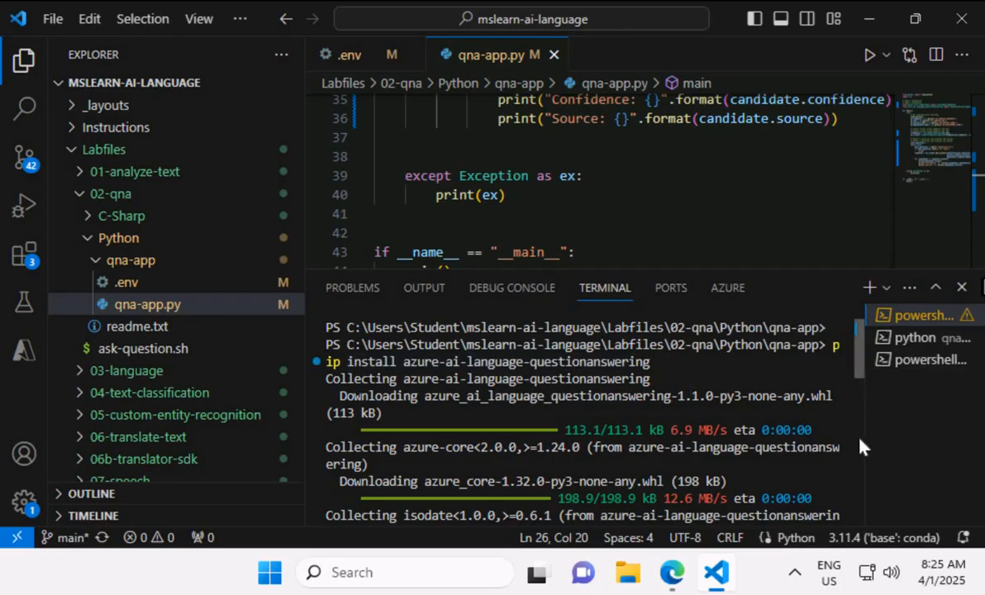
# - Return to the python terminal session, end the running app by submitting an empty question, and rerun "python qna-app.py"
pyautogui.click(859, 462)
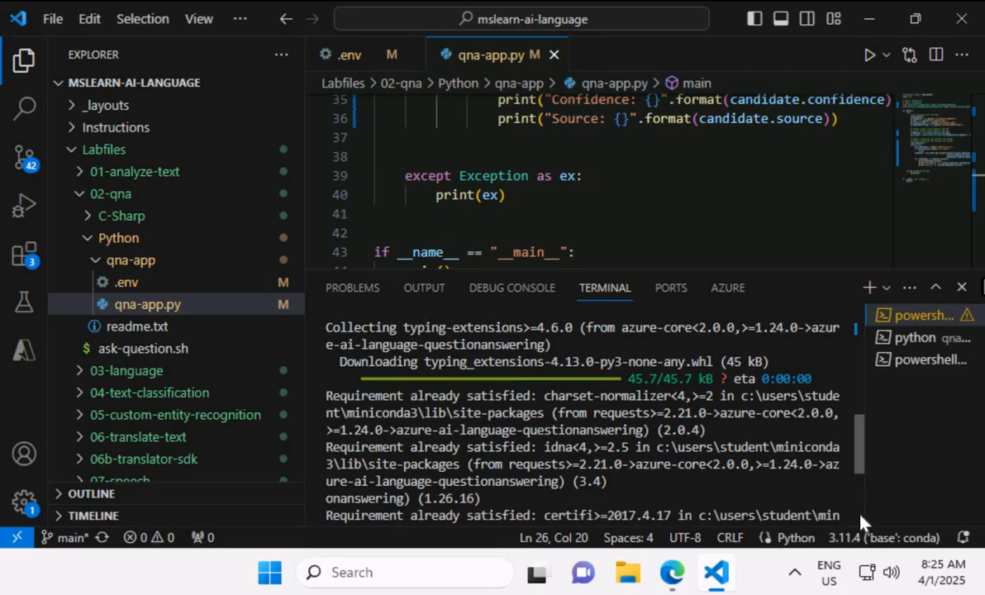
pyautogui.click(906, 347)
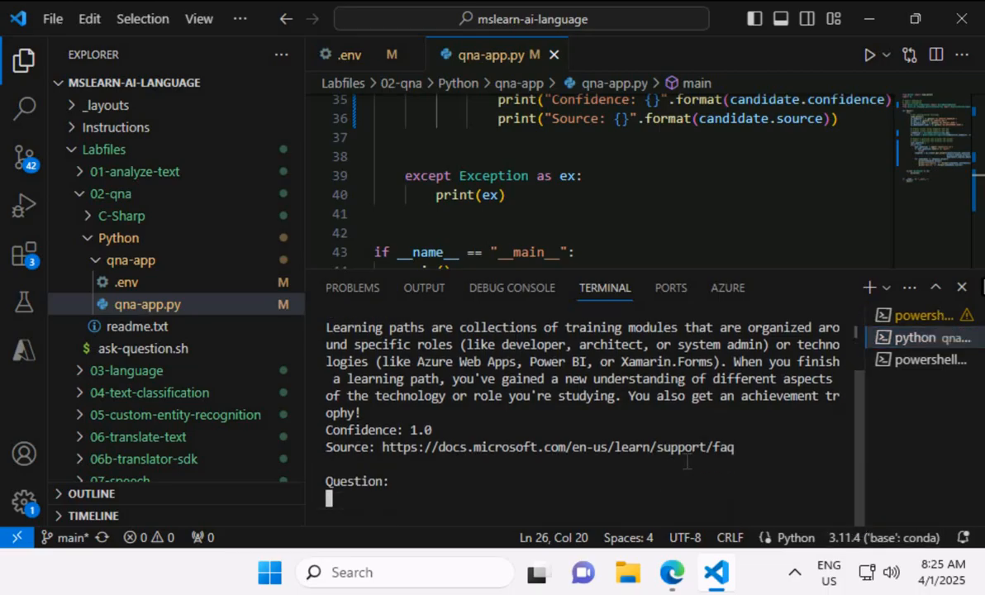
pyautogui.press('Return')
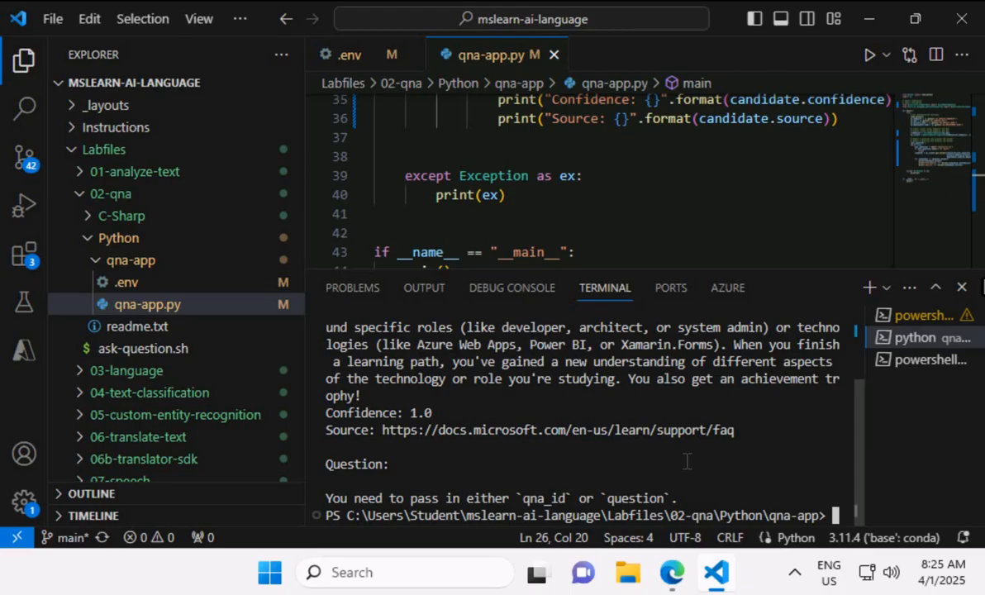
pyautogui.press('Up')
pyautogui.press('Return')
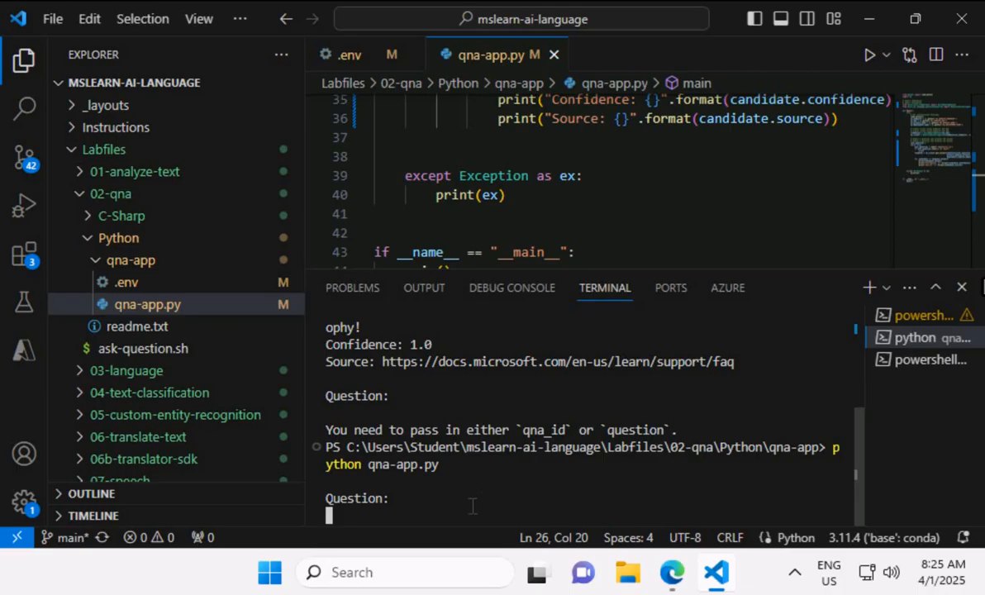
# - Submit "hello" to the question answering app, followed by the question "what is a learning path?"
pyautogui.write('hello')
pyautogui.press('Return')
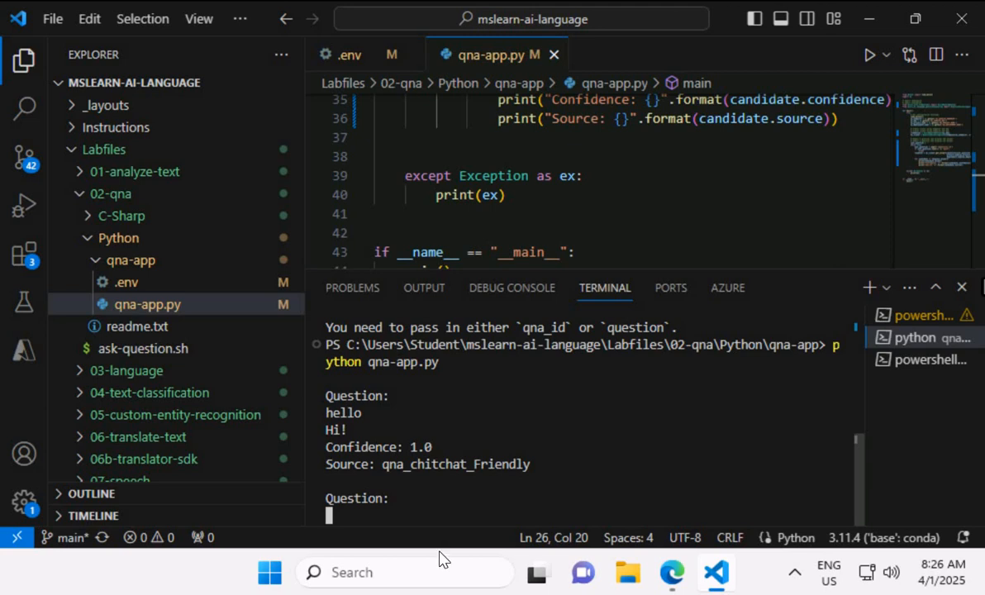
pyautogui.hotkey('ctrl', 'v')
pyautogui.press('BackSpace')
pyautogui.write('what is a lea')
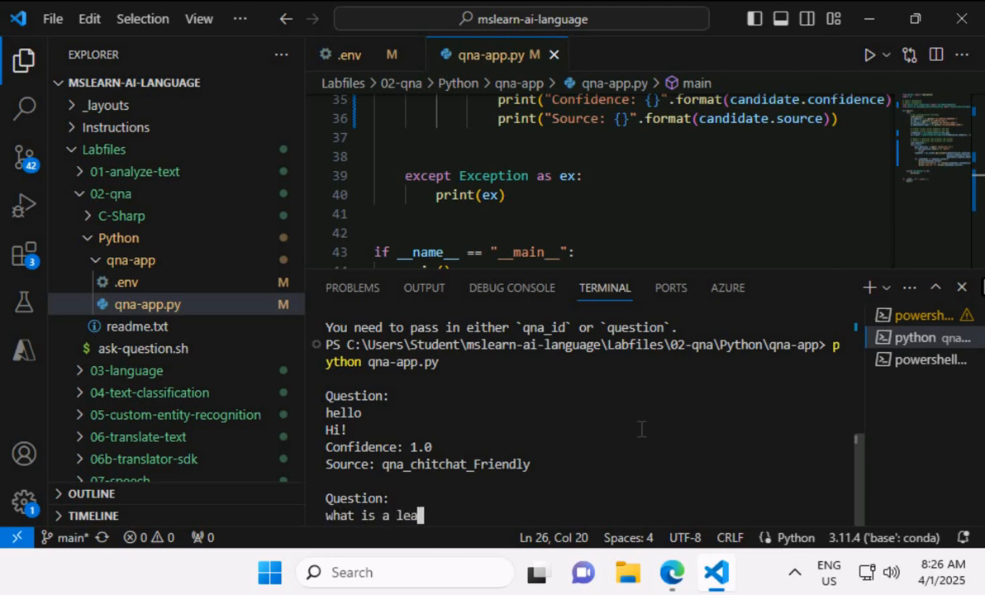
pyautogui.write('rning path?')
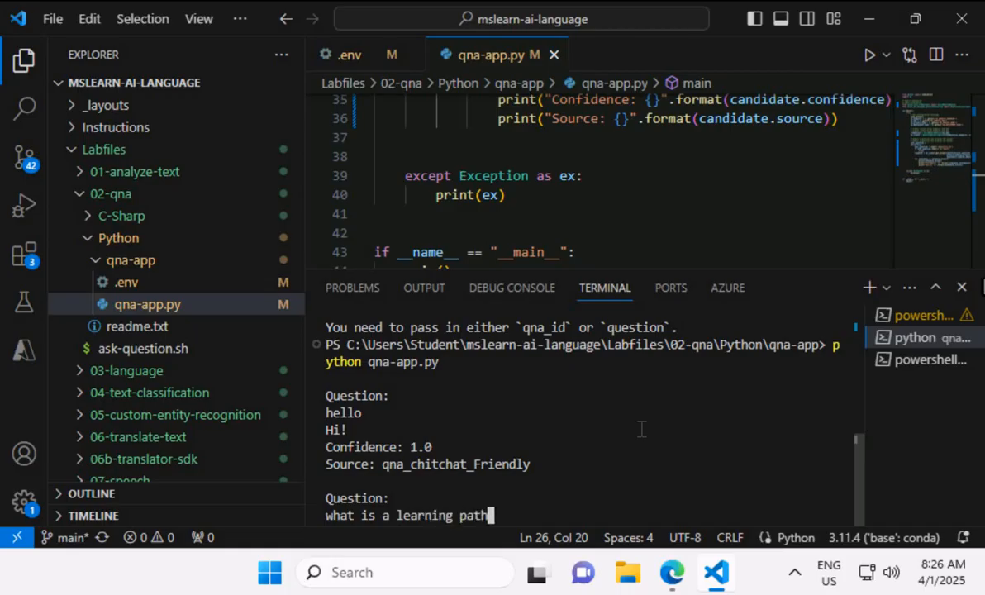
pyautogui.press('Return')
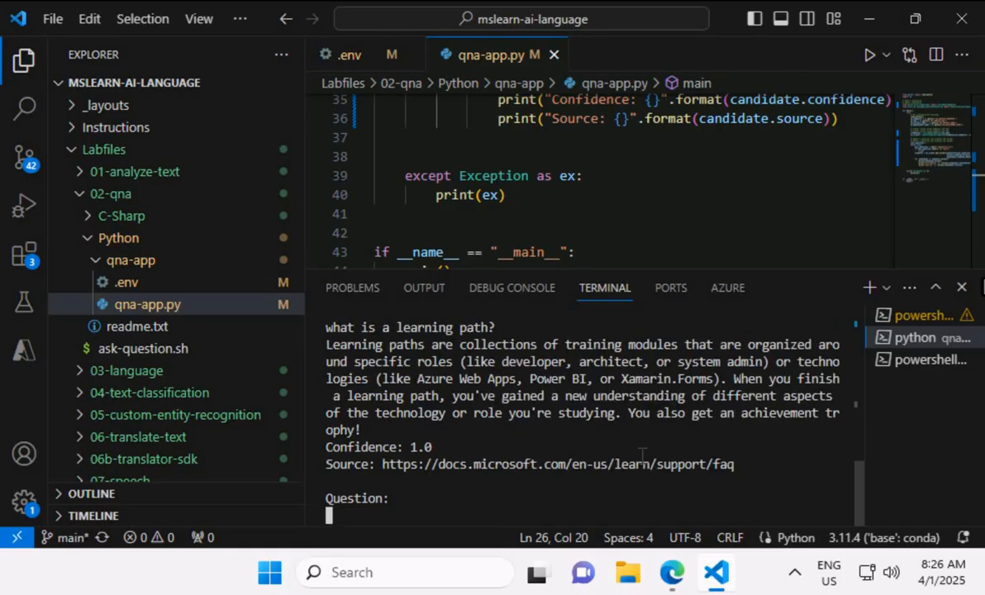